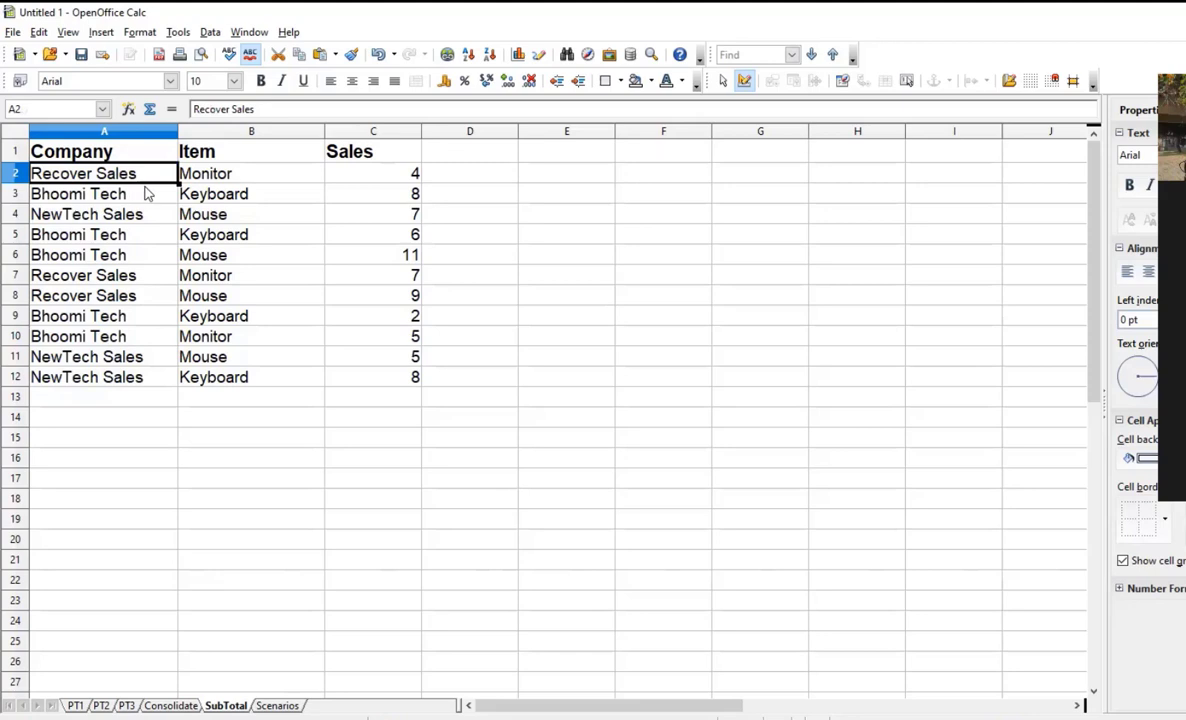
click(148, 199)
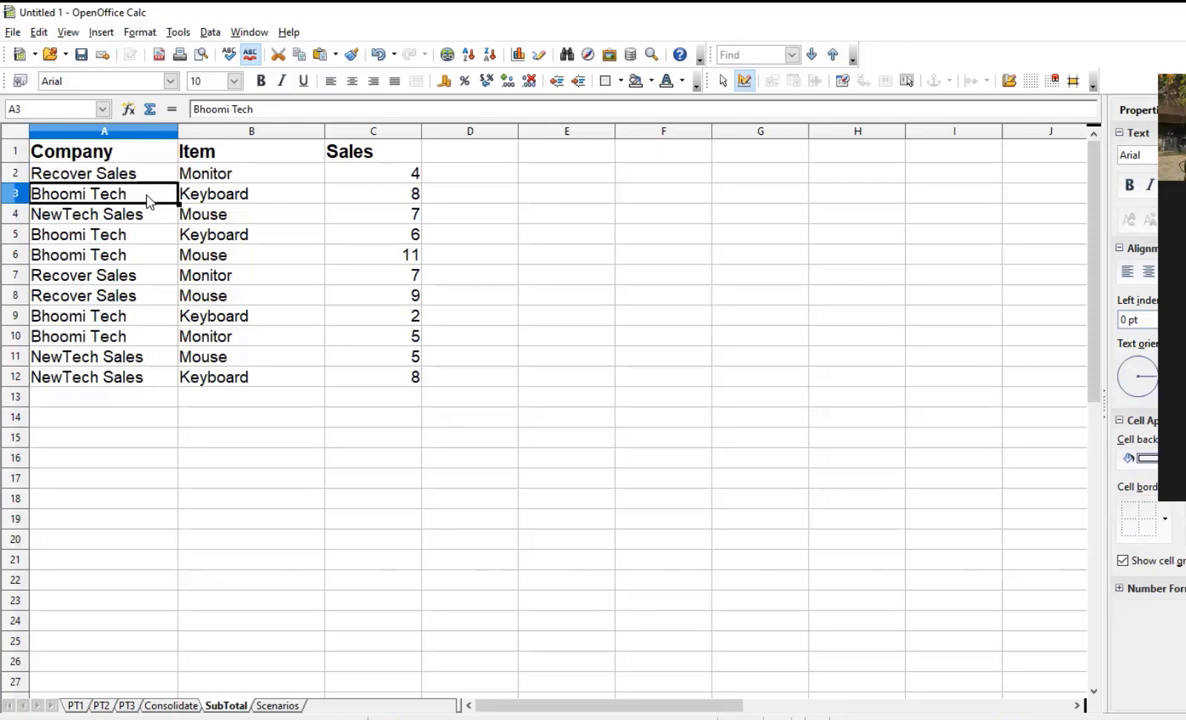
click(144, 222)
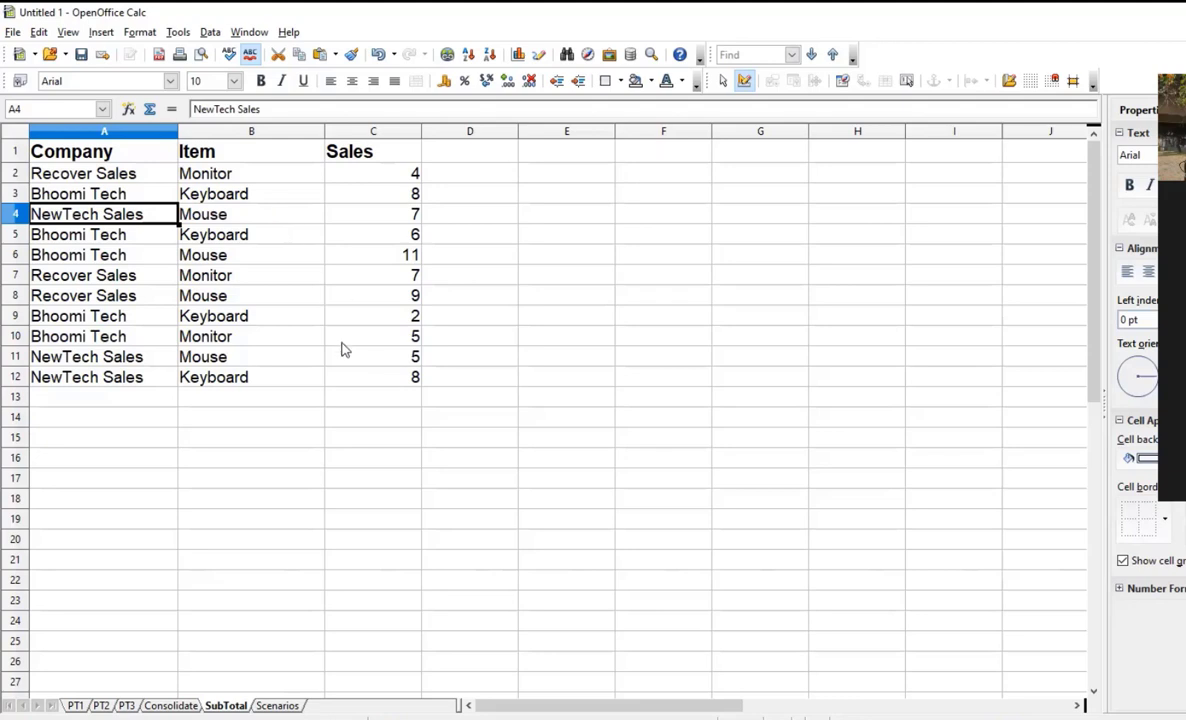
click(294, 414)
click(292, 405)
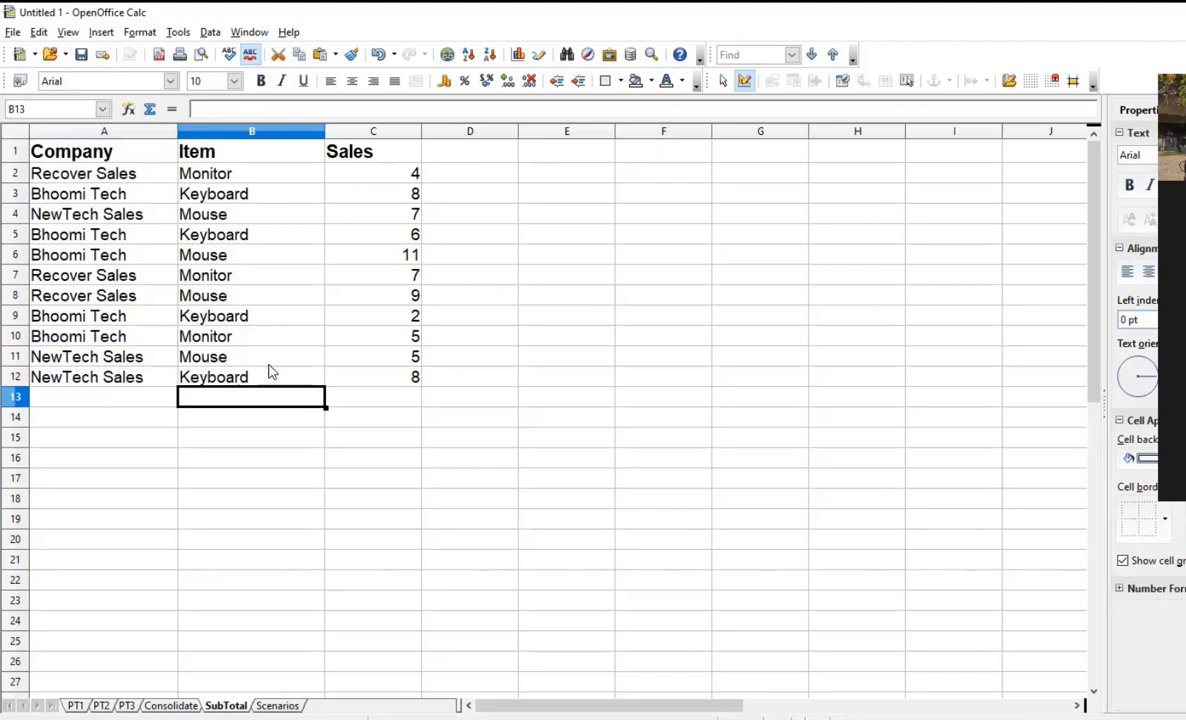
drag(255, 316, 255, 337)
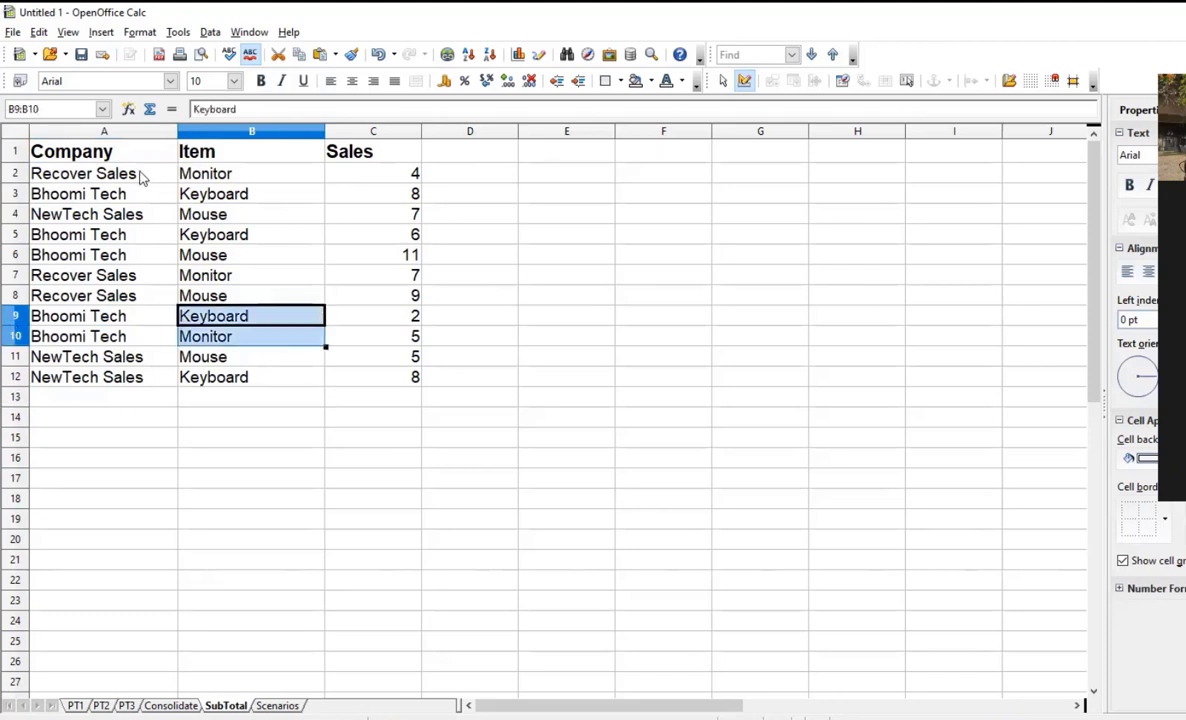
- Apply subtotals to the table A1:C12, grouped by Company and using the Sum function on the Sales column
drag(127, 155, 382, 382)
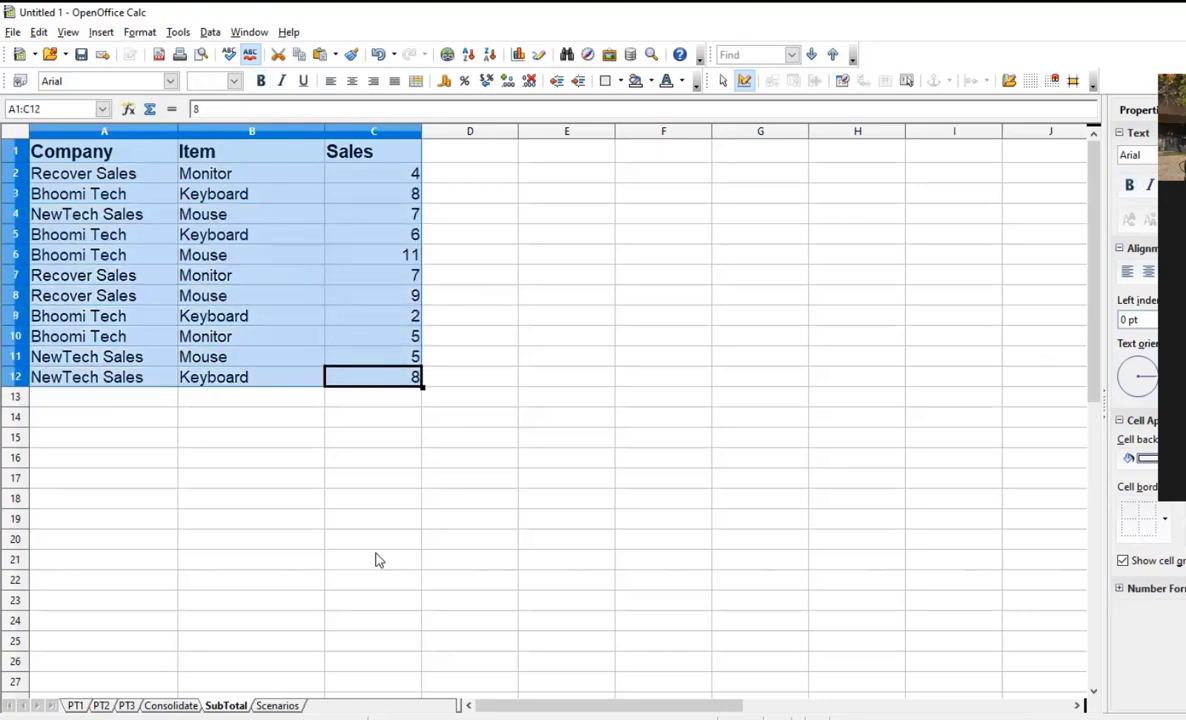
click(209, 31)
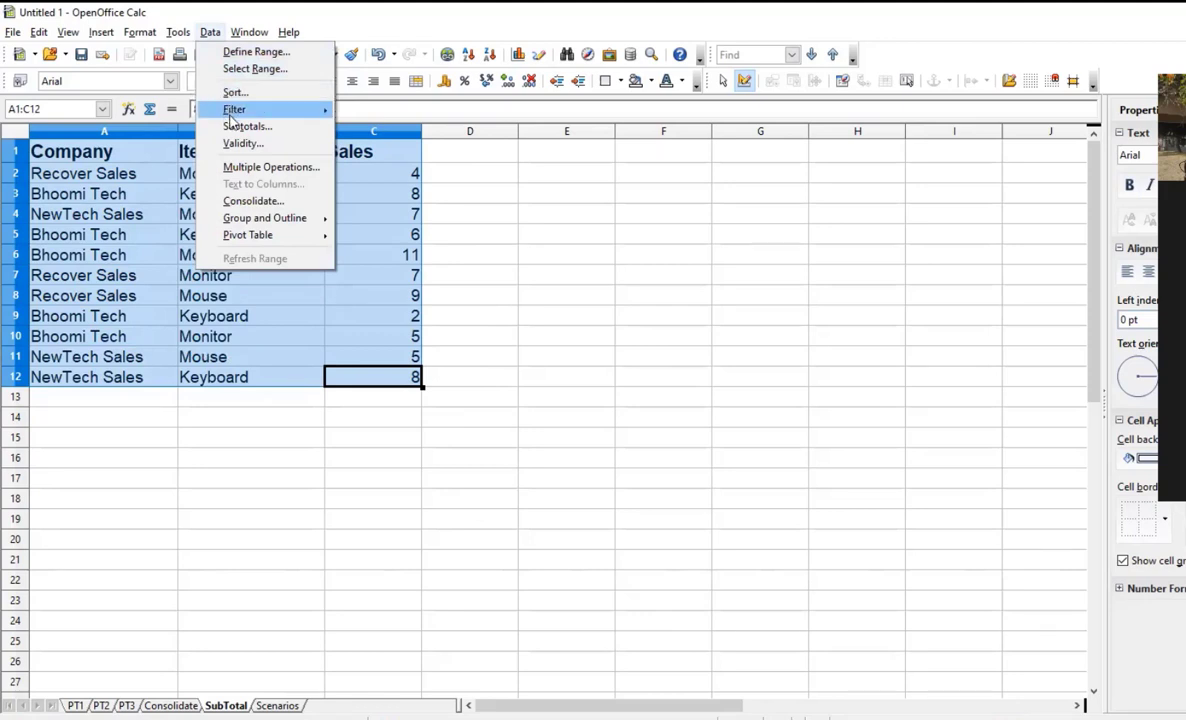
click(296, 129)
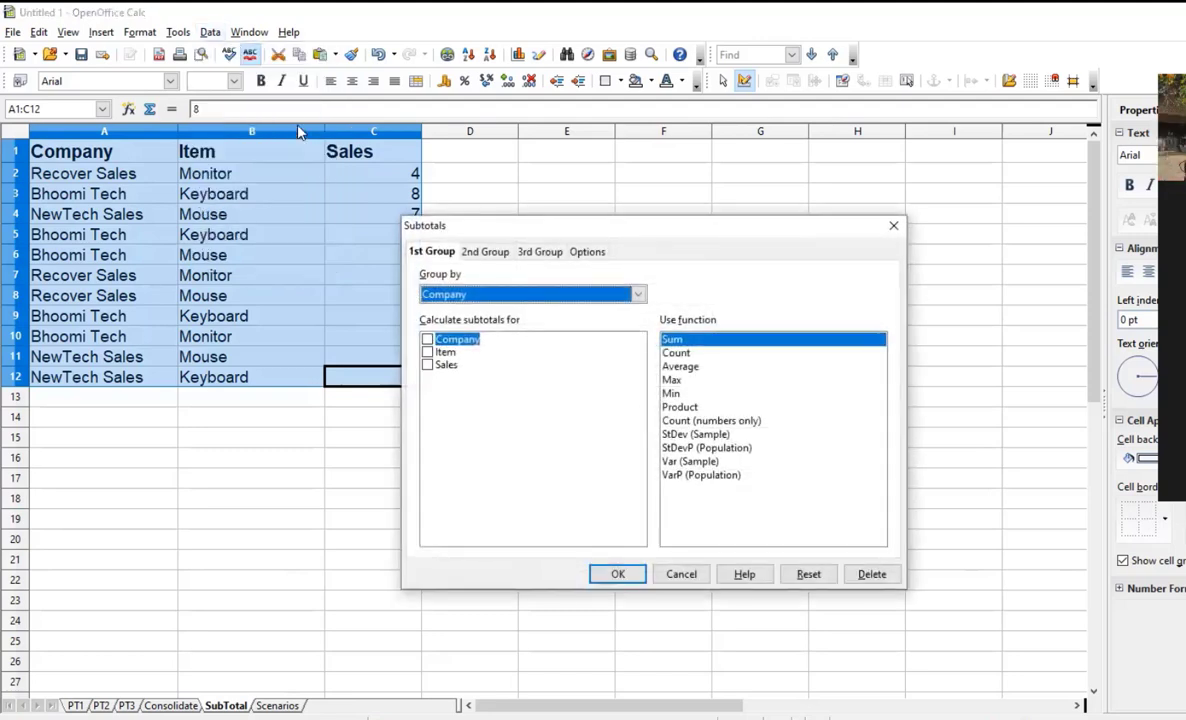
drag(554, 223, 657, 123)
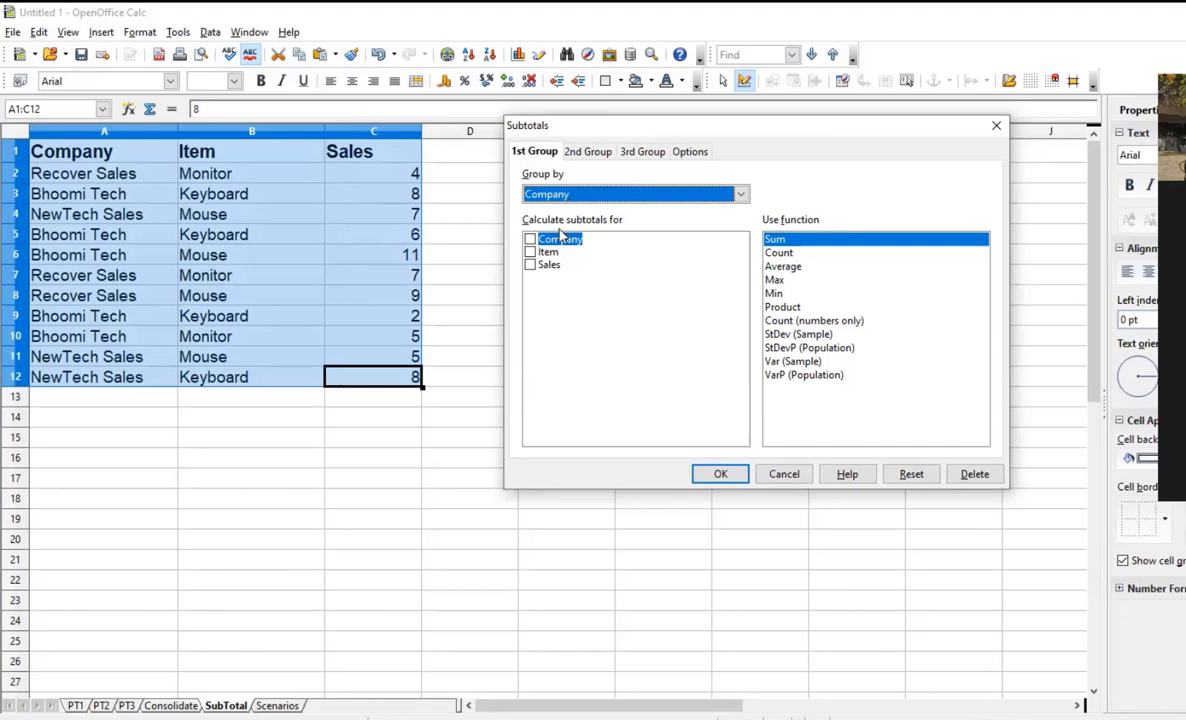
click(741, 194)
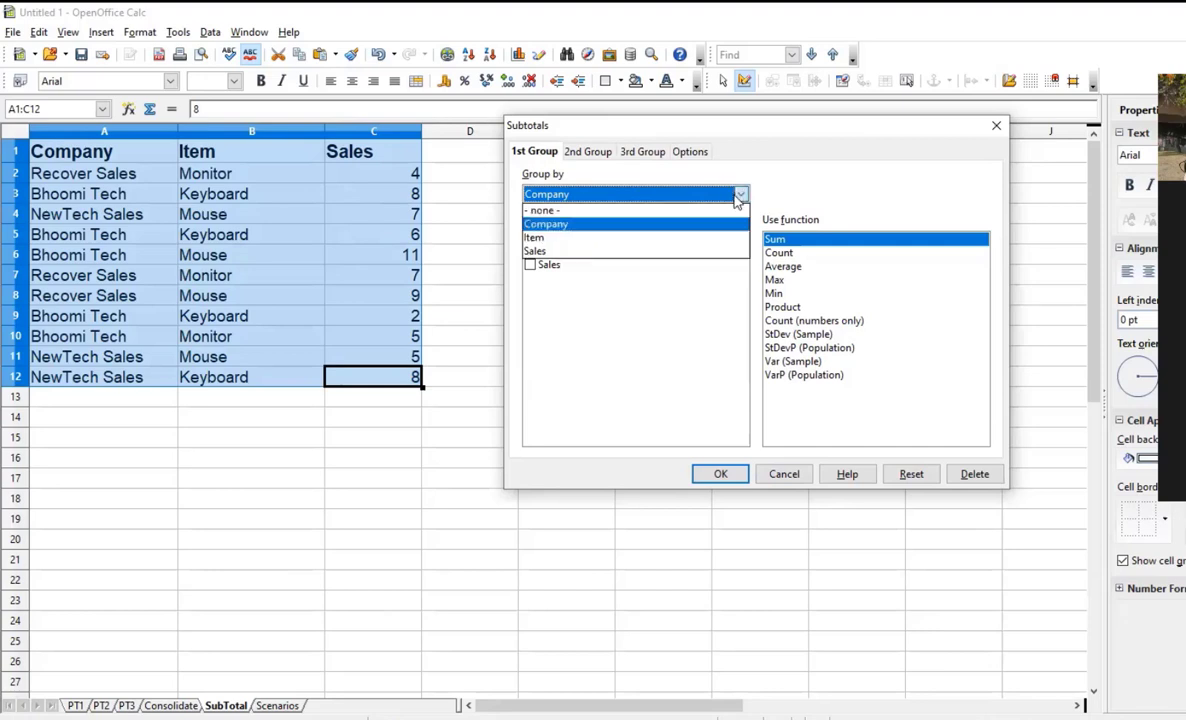
click(630, 226)
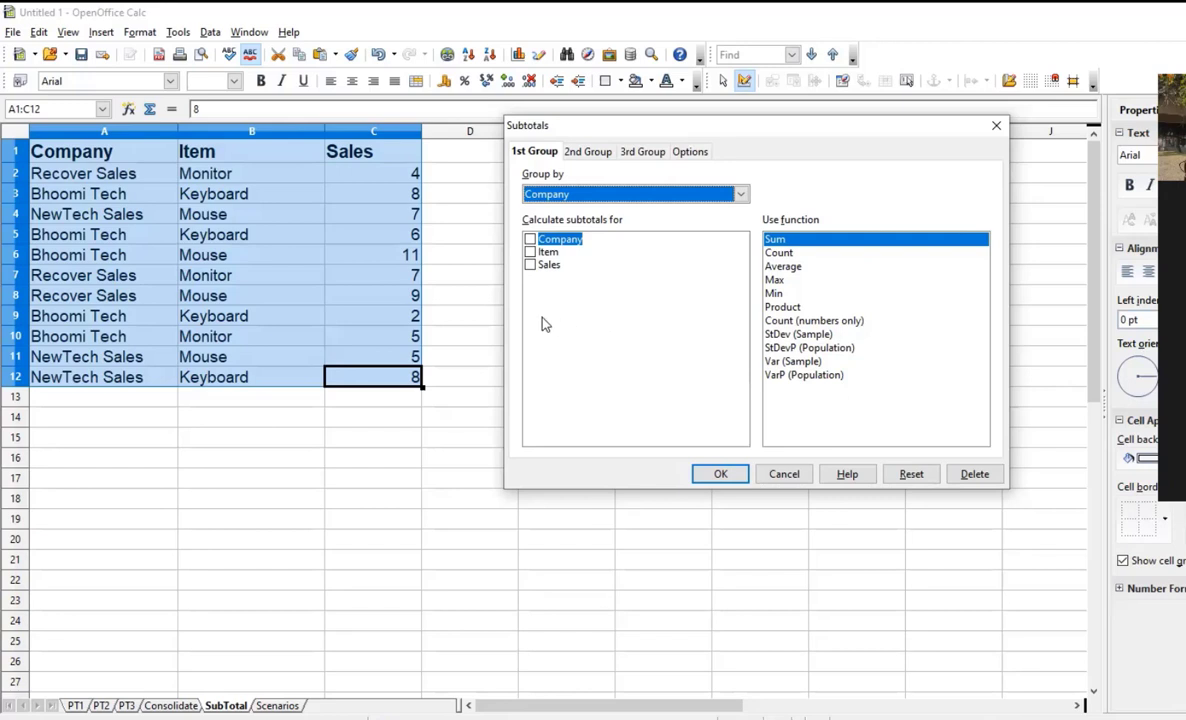
click(530, 264)
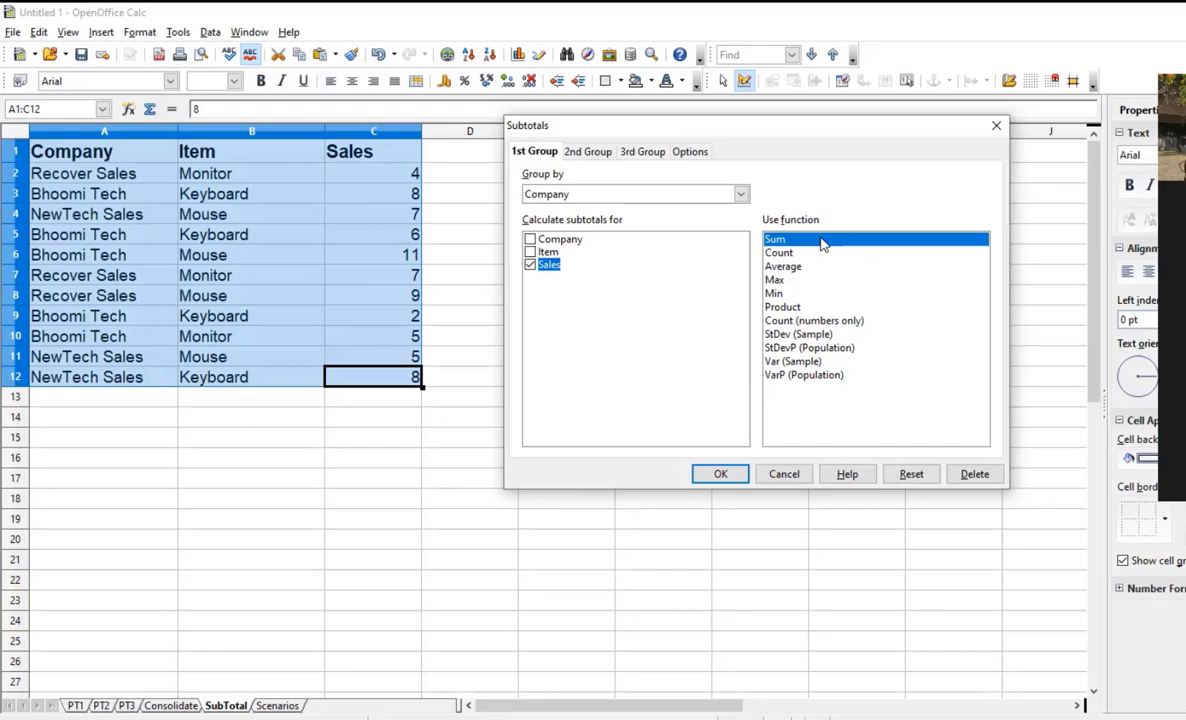
click(721, 475)
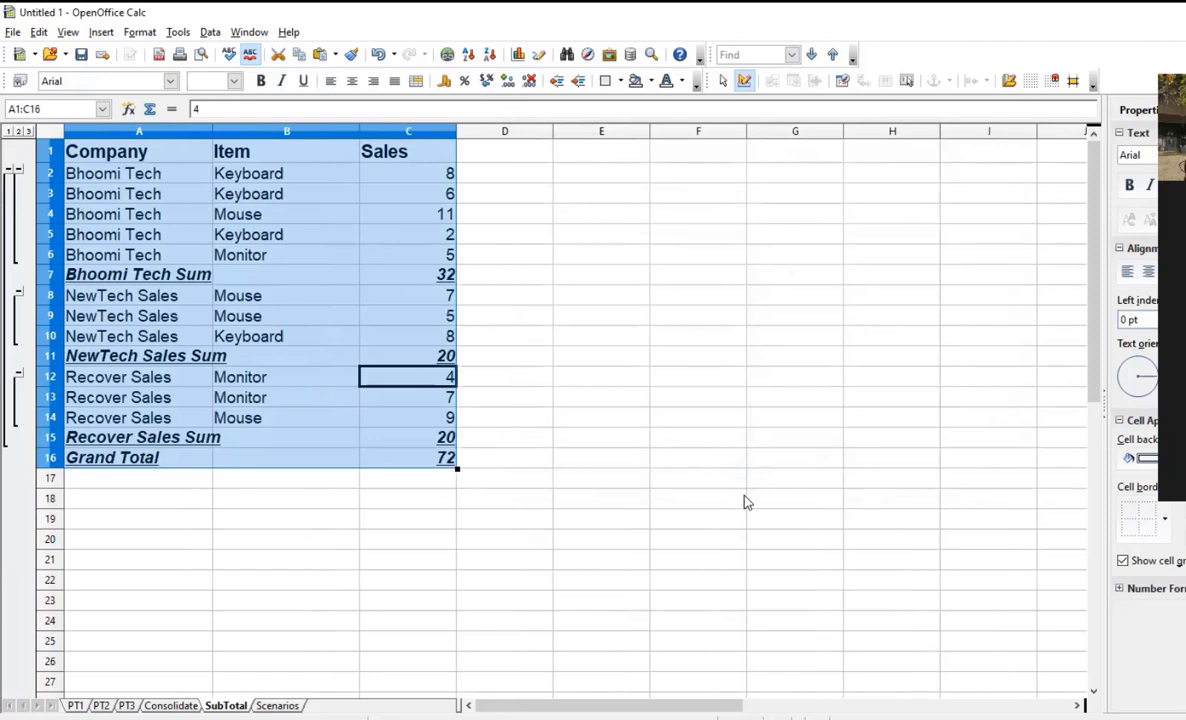
click(517, 551)
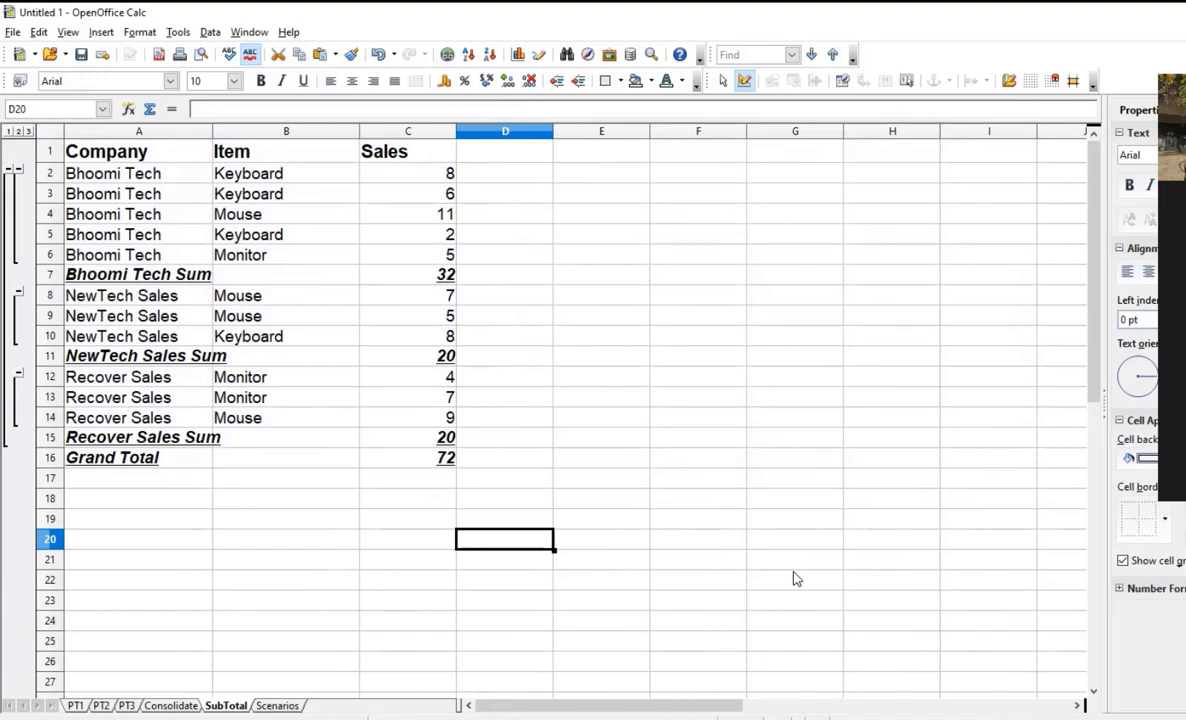
click(201, 36)
click(245, 126)
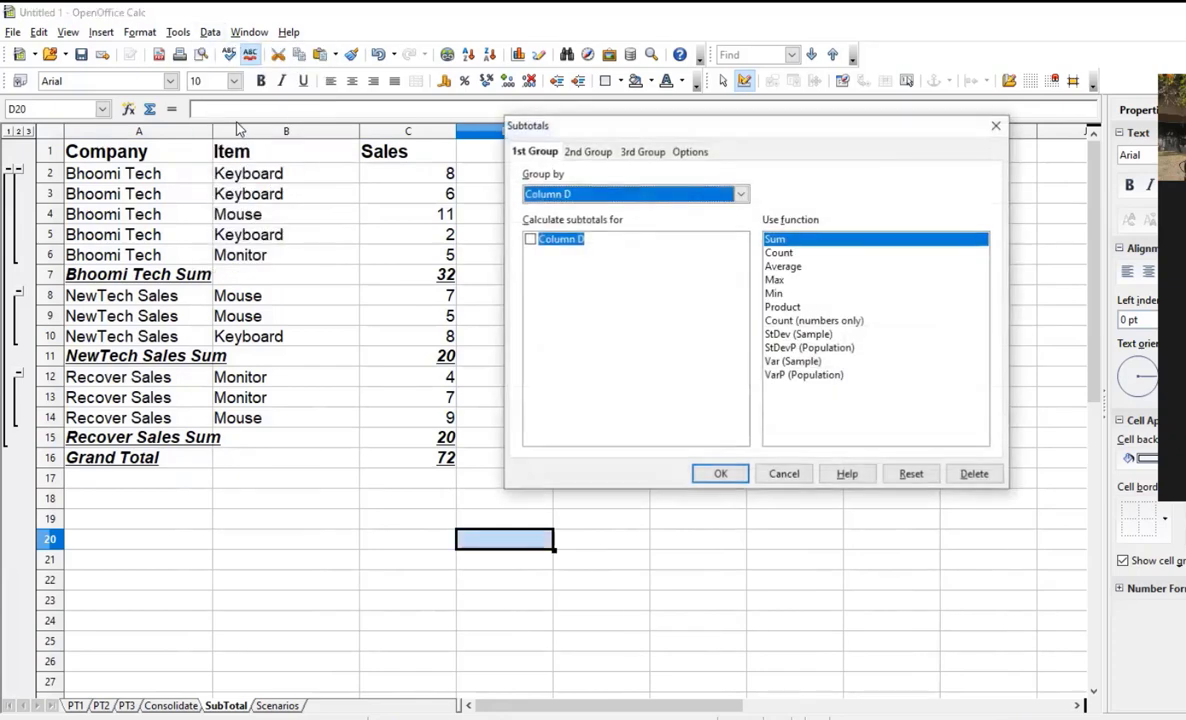
click(805, 472)
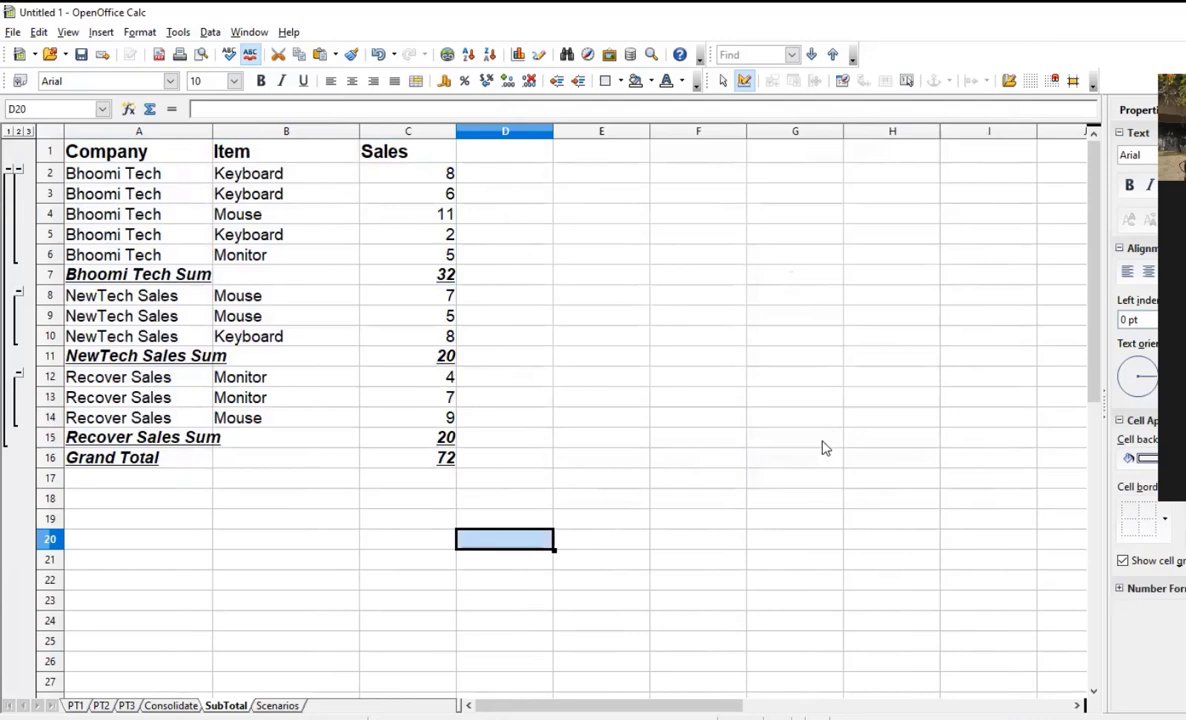
click(335, 480)
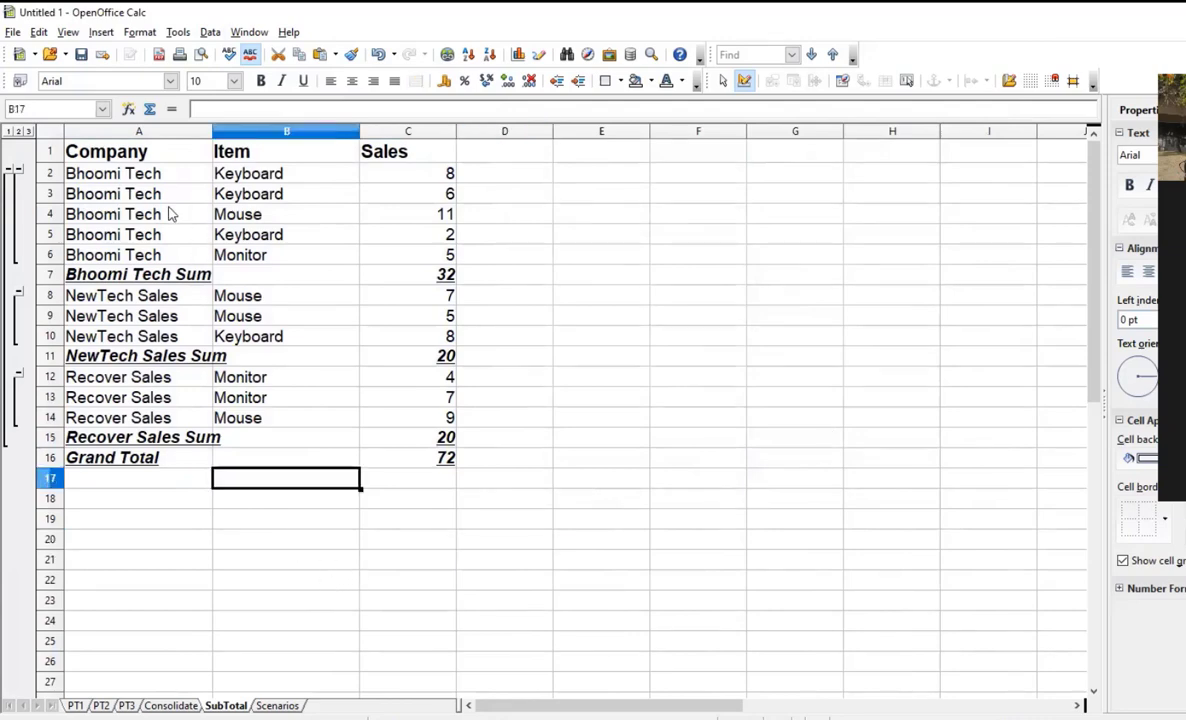
- Examine the Bhoomi Tech item and sales rows and the subtotal formula that sums them
click(420, 178)
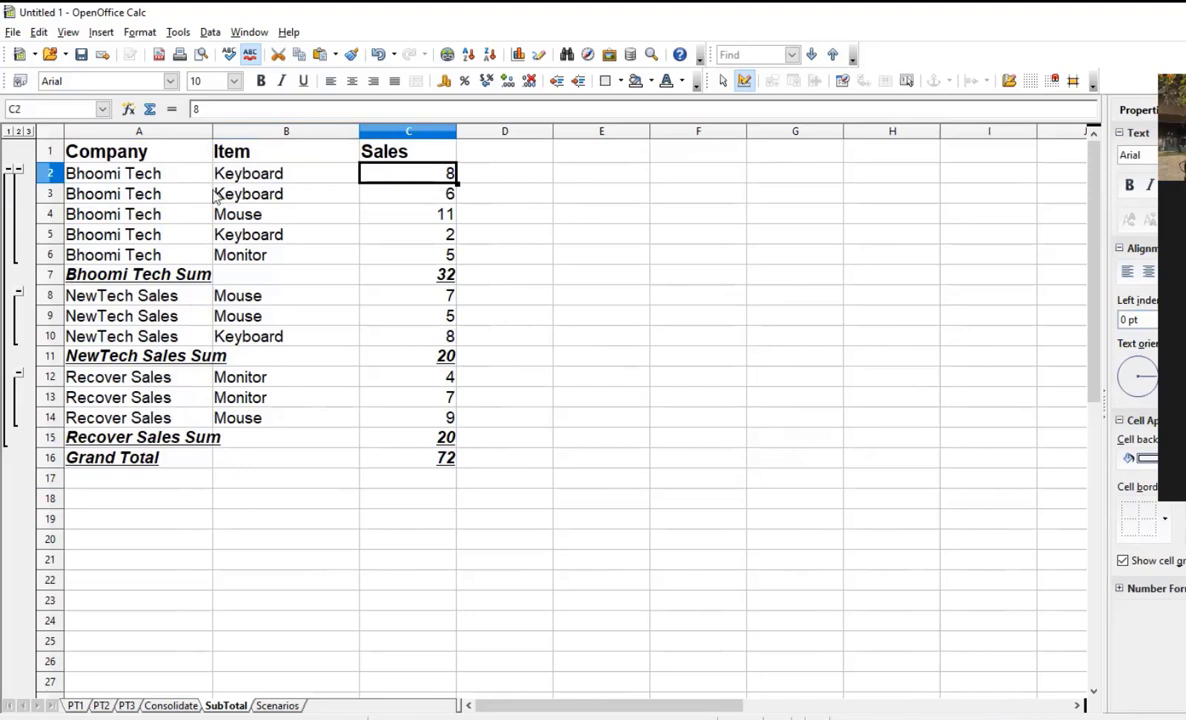
click(421, 199)
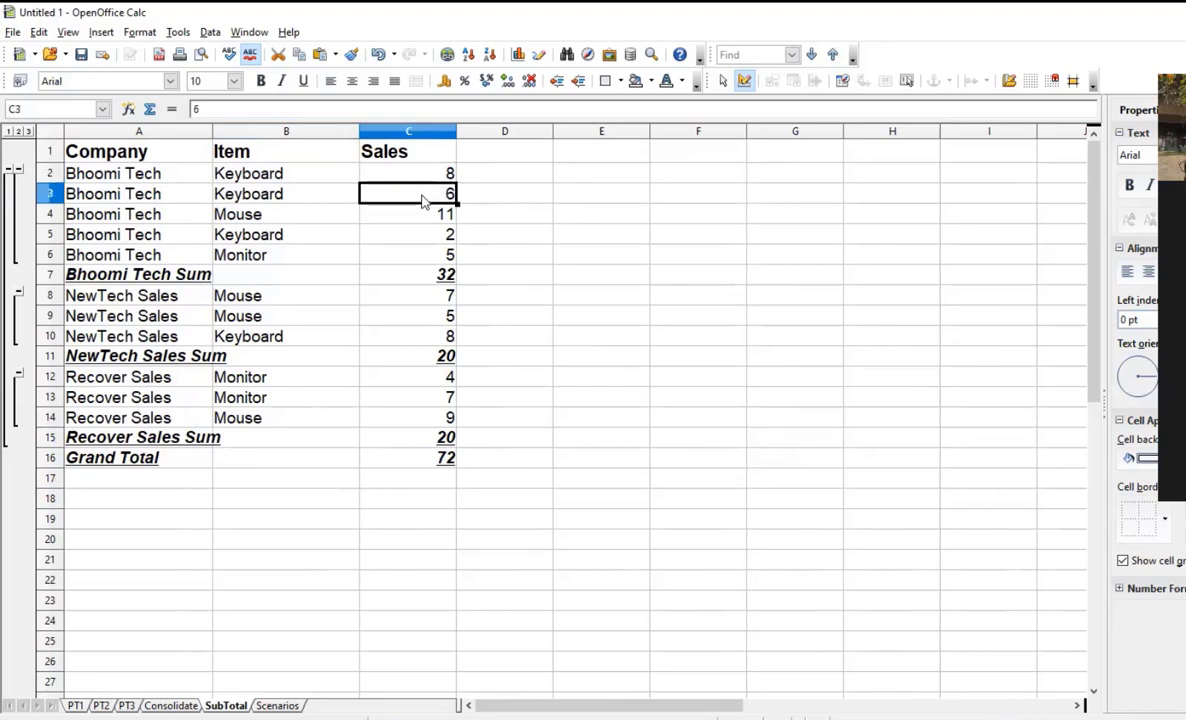
click(296, 218)
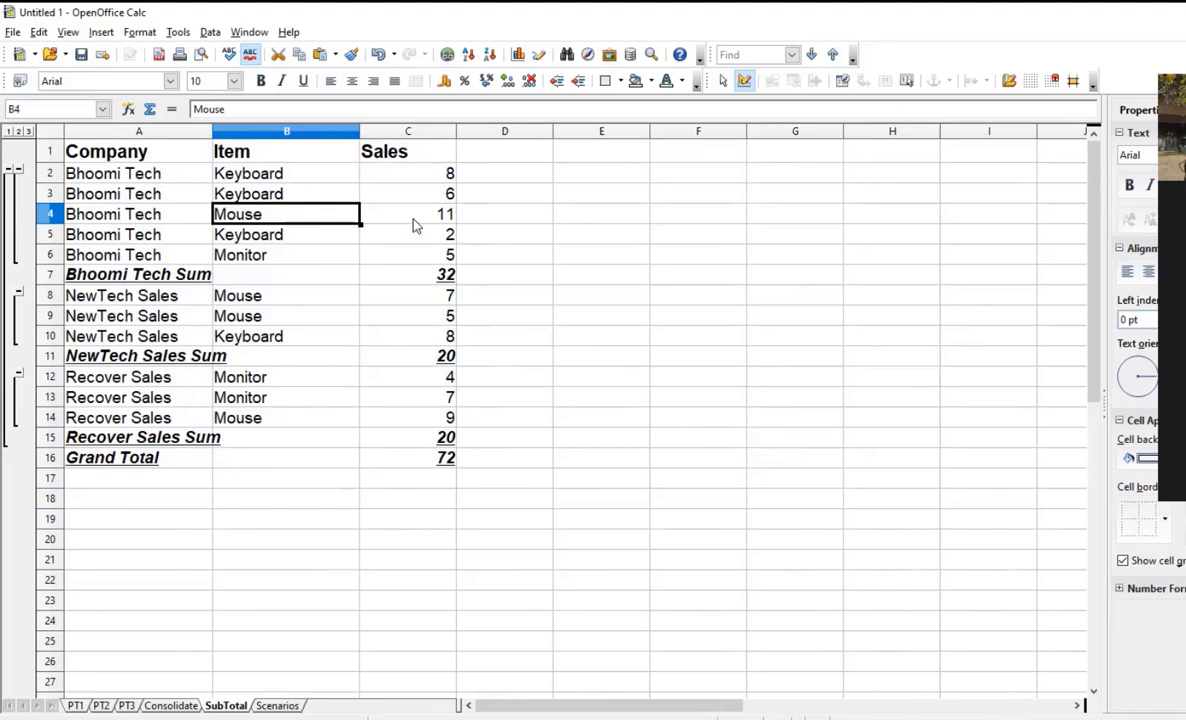
click(415, 225)
click(300, 238)
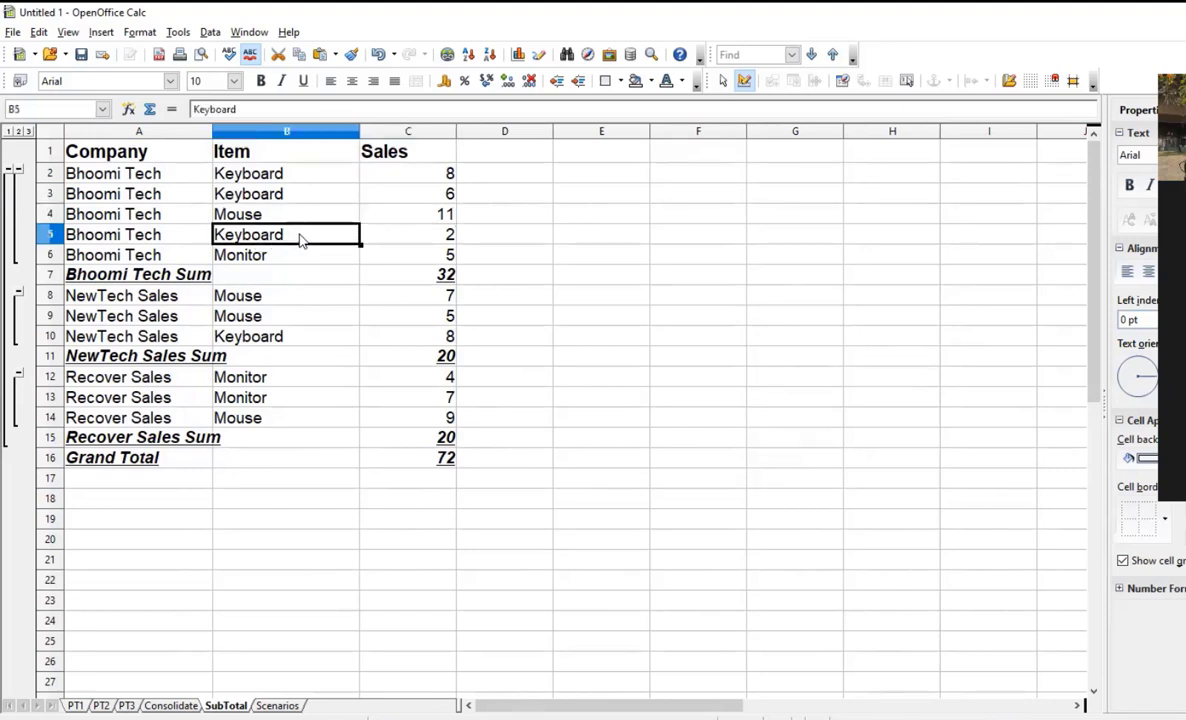
click(406, 247)
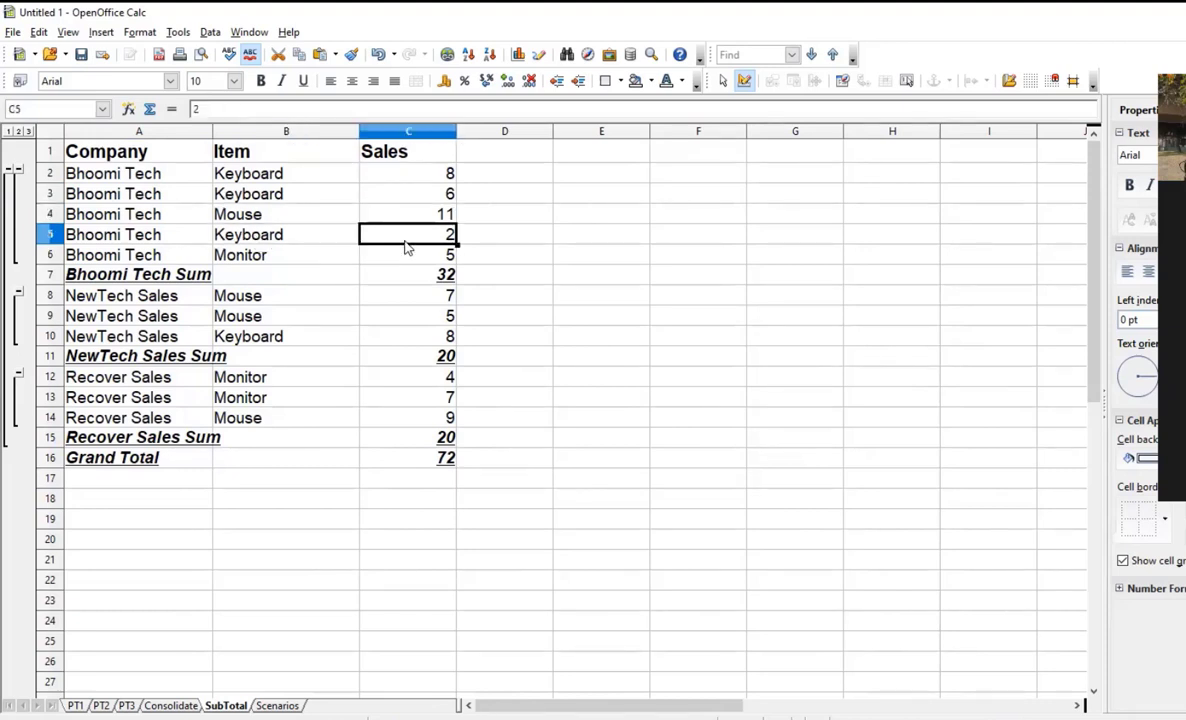
click(398, 262)
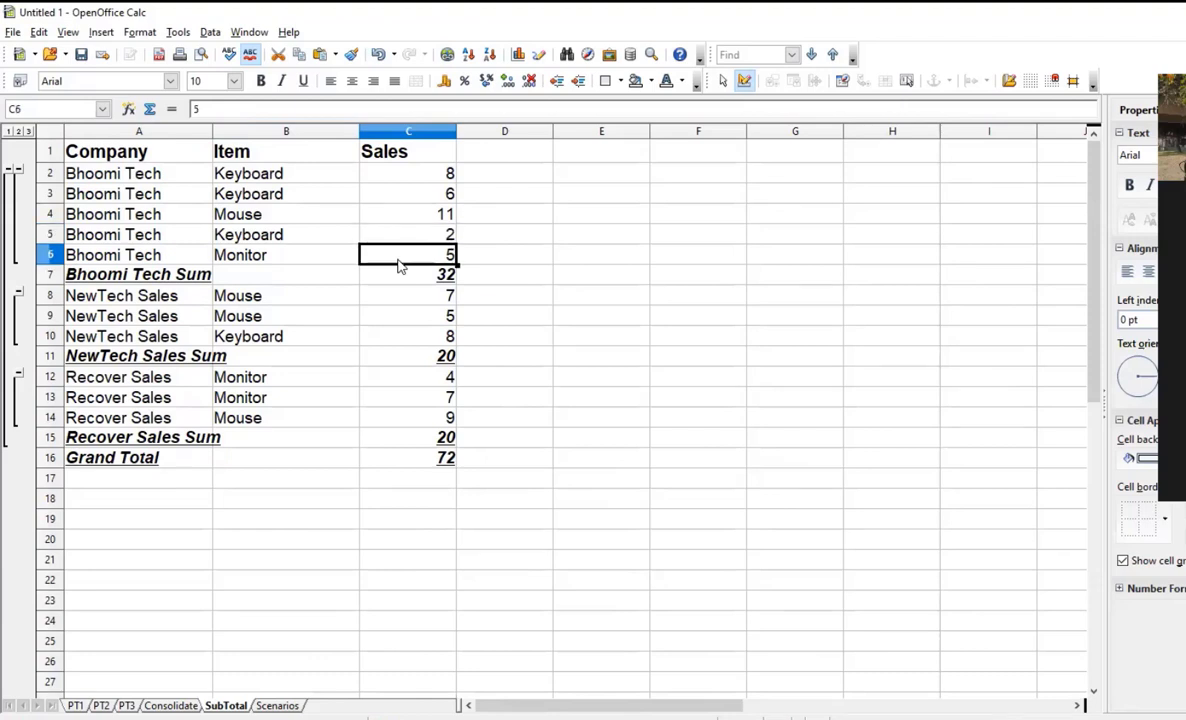
click(160, 276)
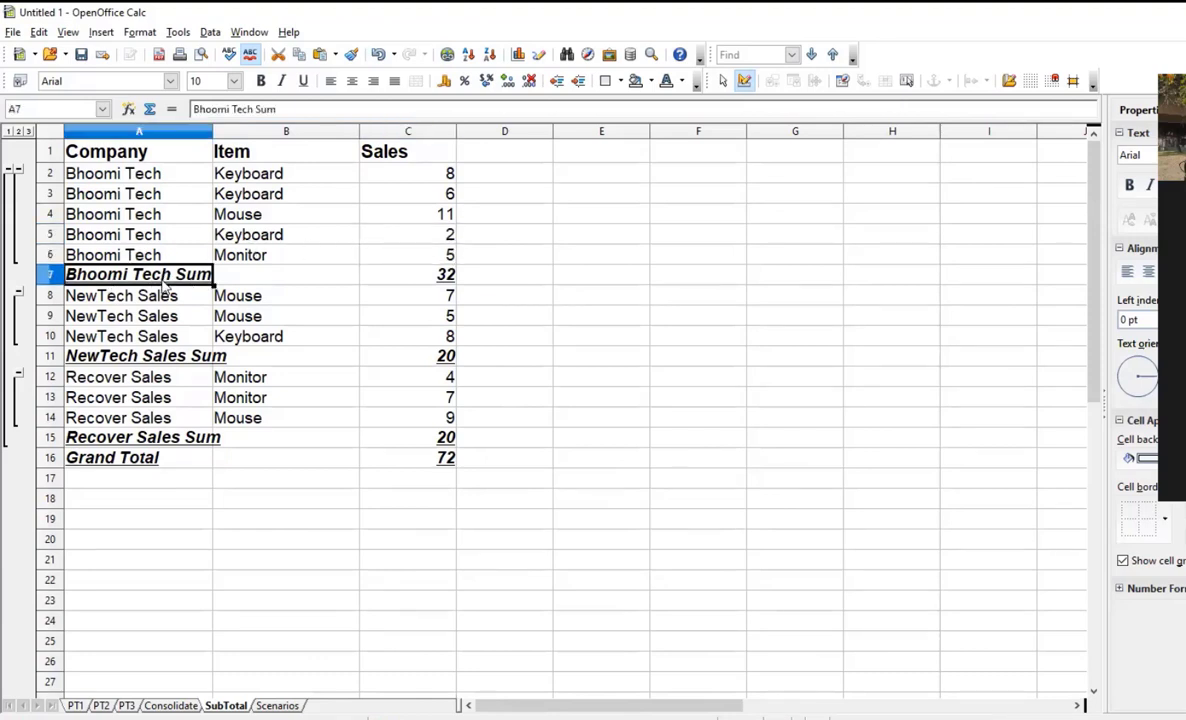
click(443, 285)
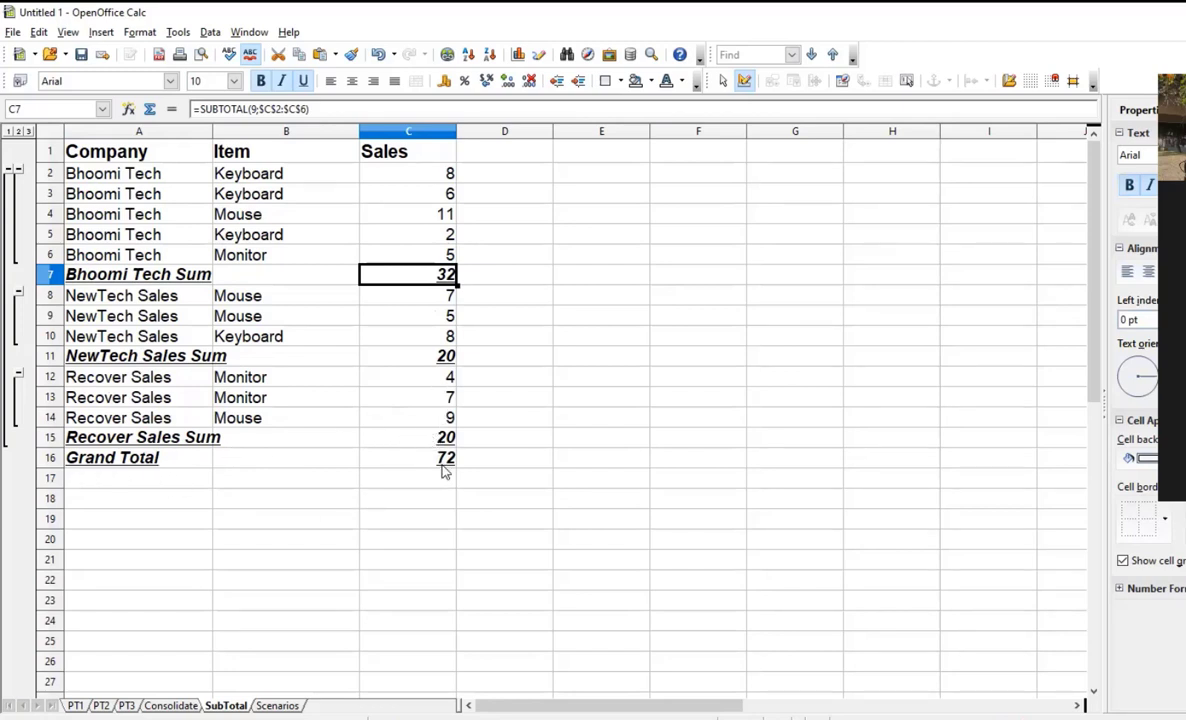
click(371, 542)
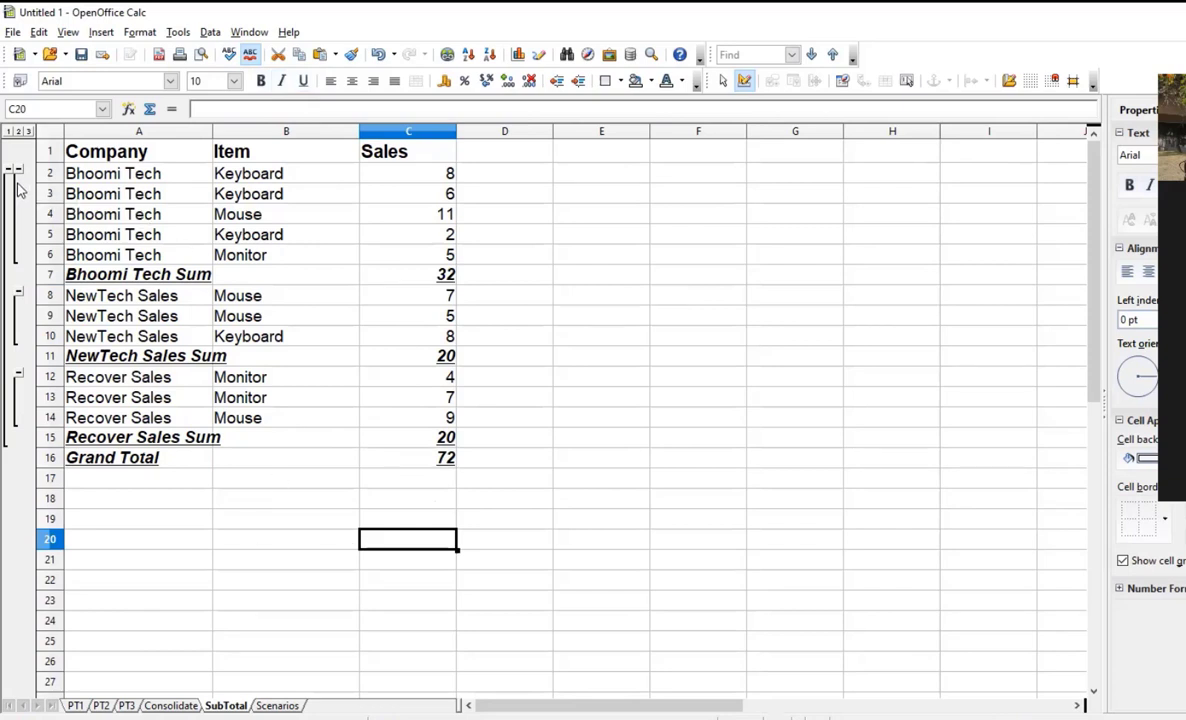
- Collapse the Recover Sales, NewTech Sales and Bhoomi Tech detail rows, and expand the Bhoomi Tech rows again
click(18, 376)
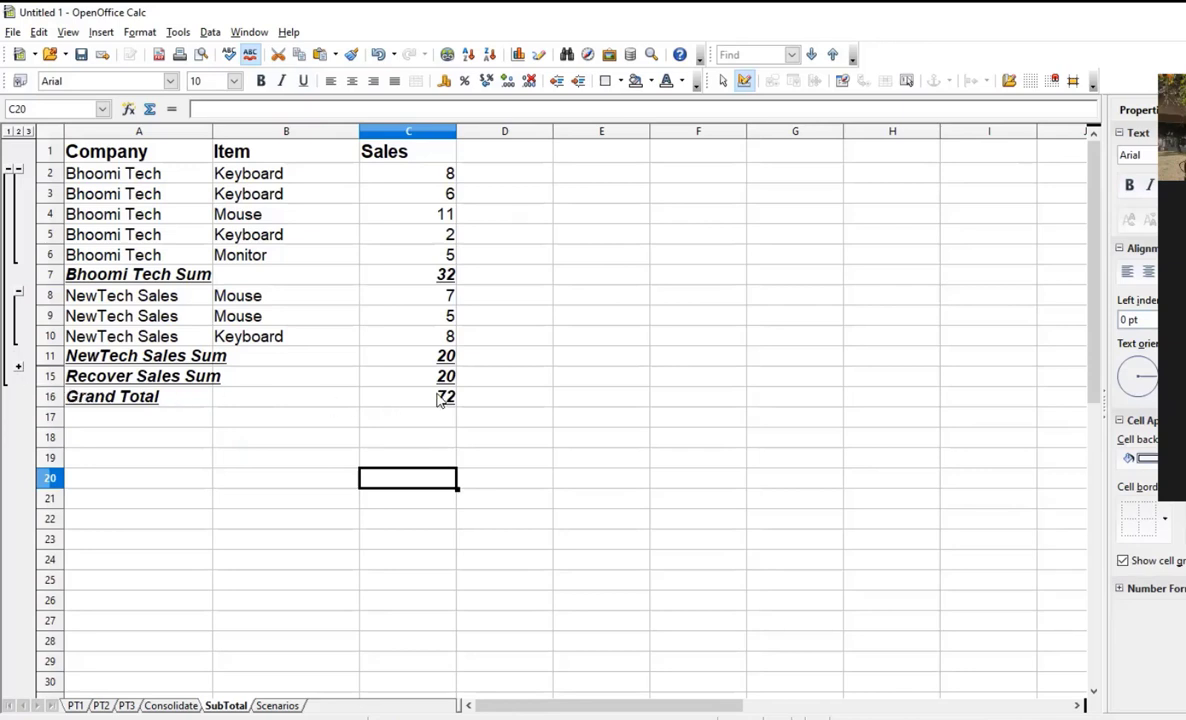
click(18, 291)
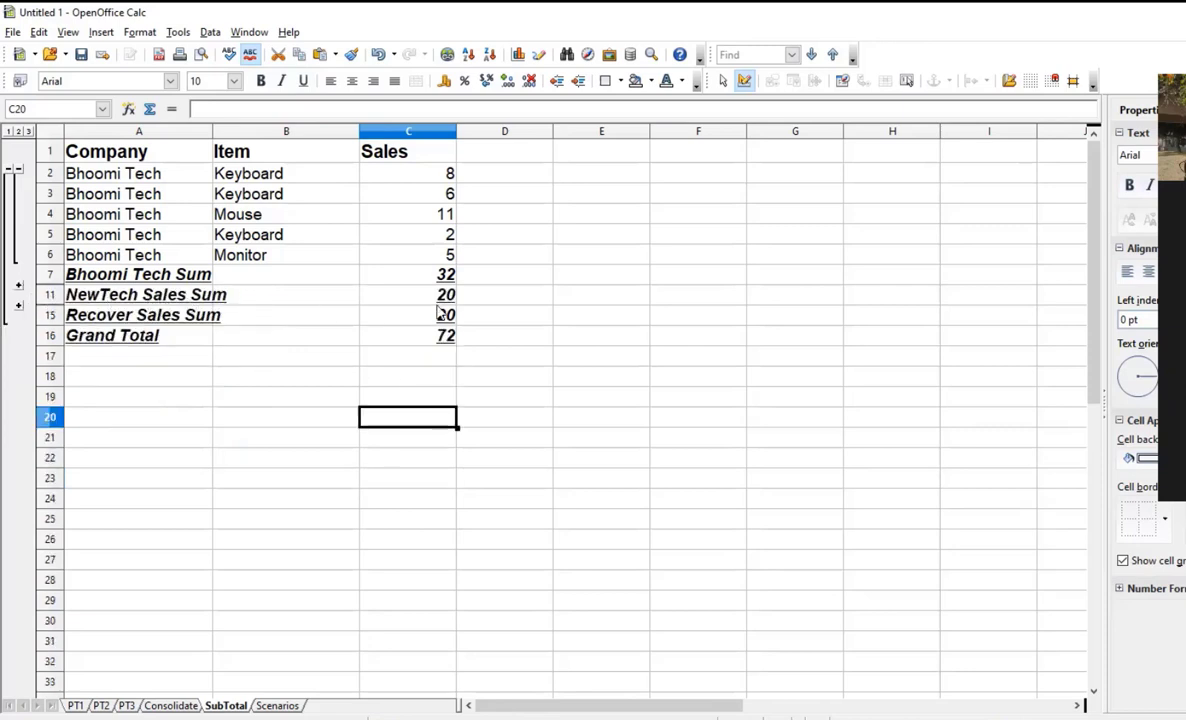
click(18, 167)
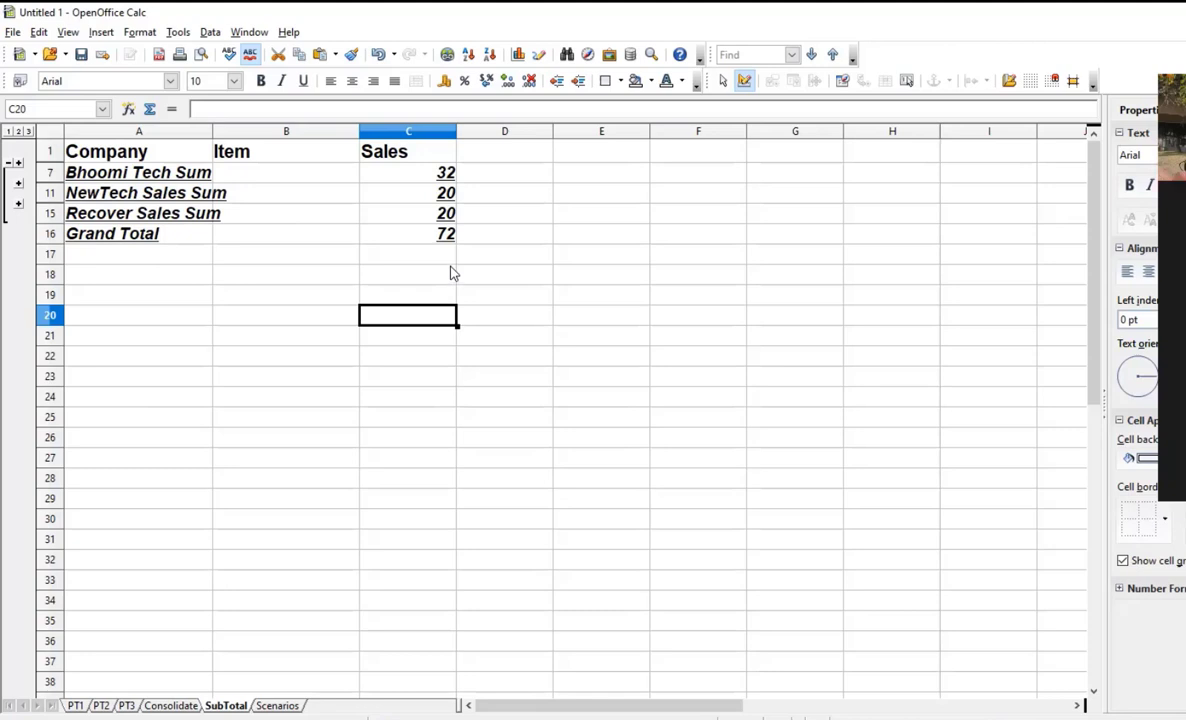
click(17, 163)
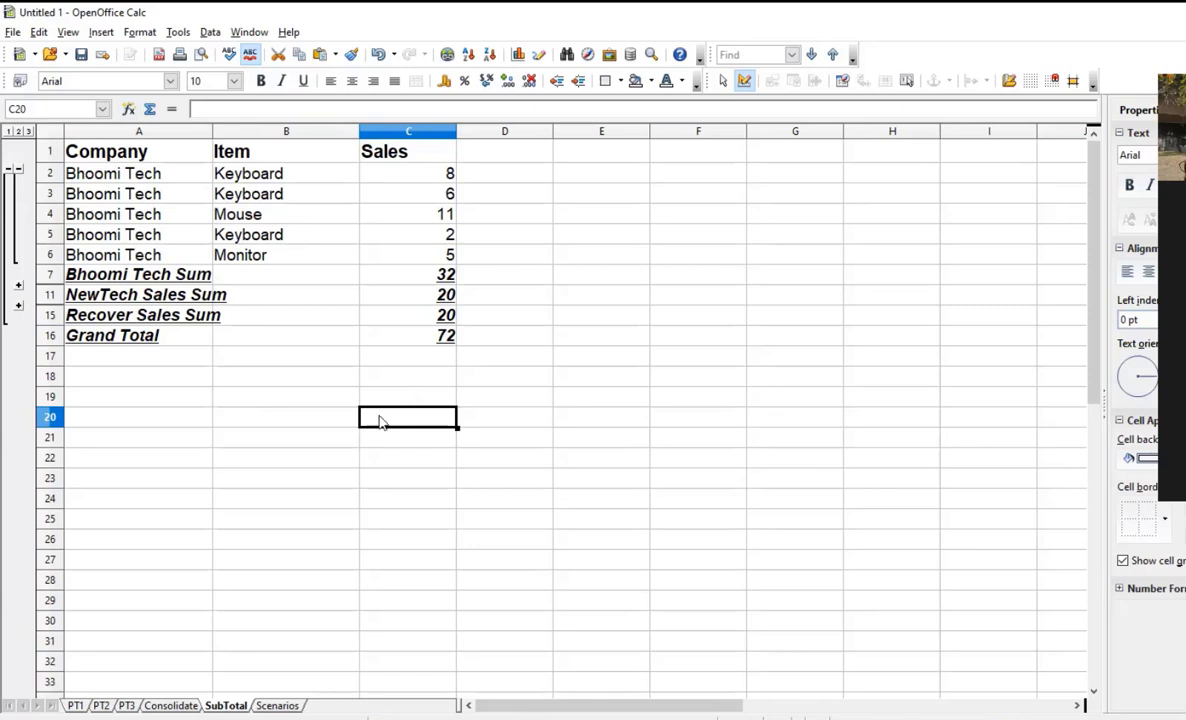
- Undo the subtotals and outline grouping to restore the original ungrouped sales table
key(ctrl+z)
key(ctrl+z)
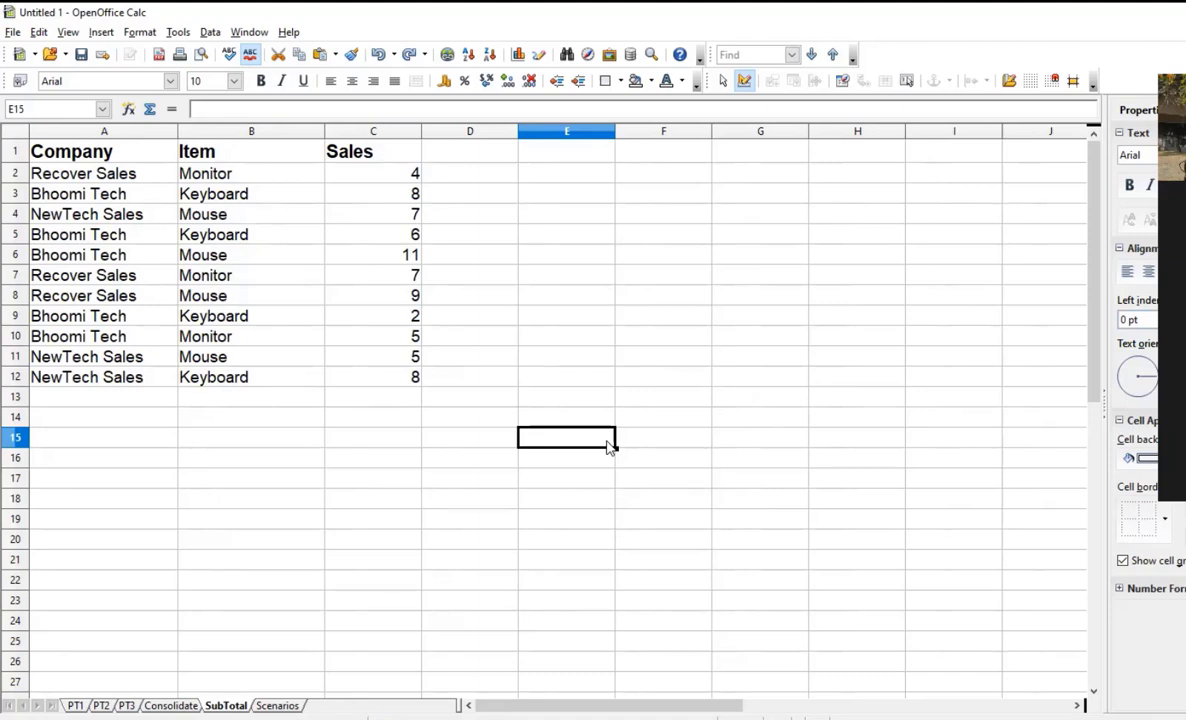
click(368, 440)
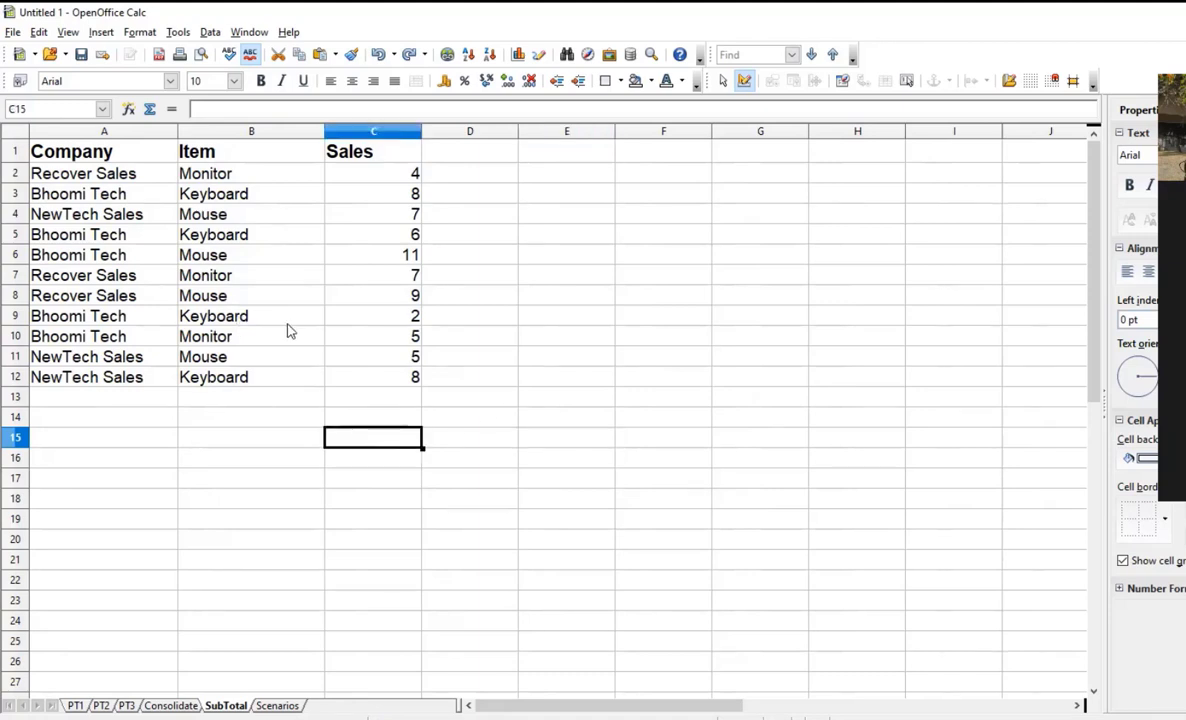
click(250, 437)
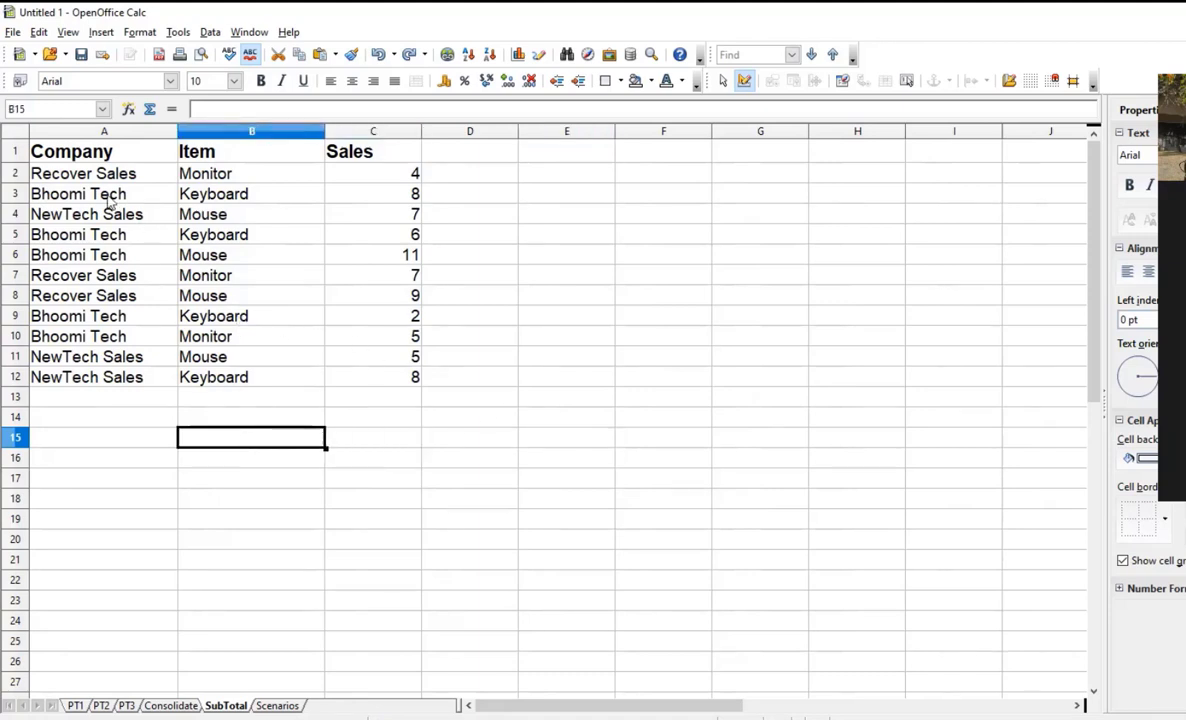
- Set up subtotals for the table A1:C12, with Company as the first group and Sum on the Sales column
drag(101, 160, 368, 382)
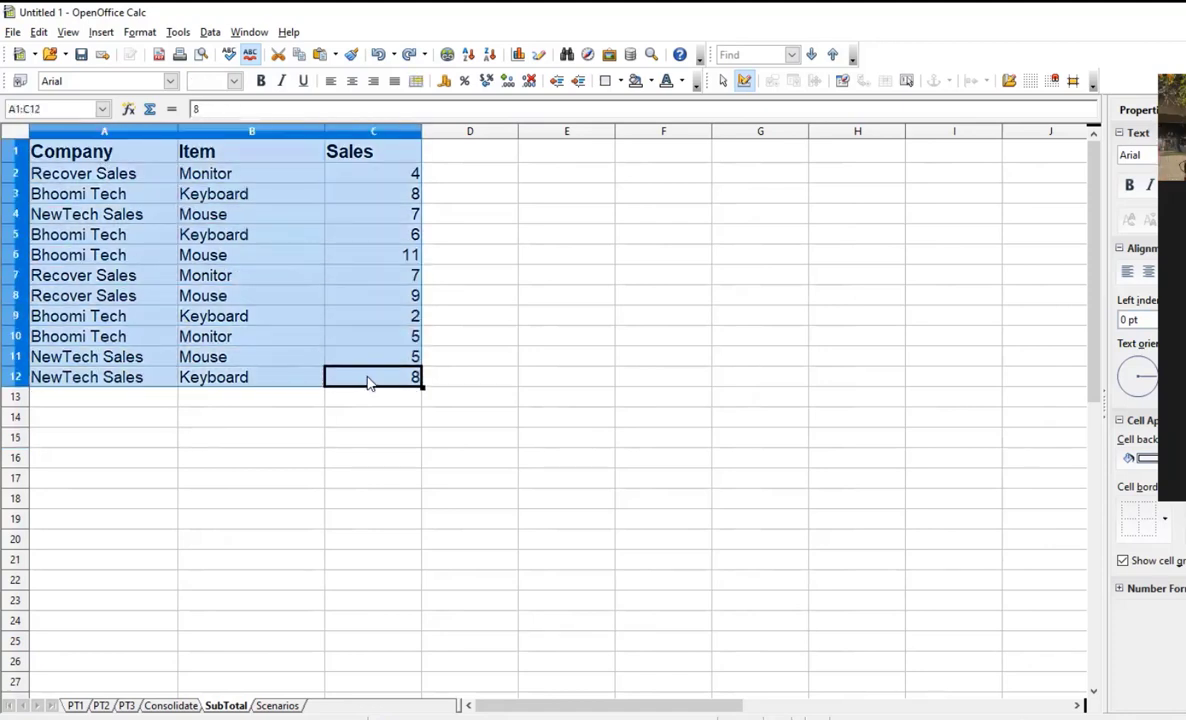
click(212, 33)
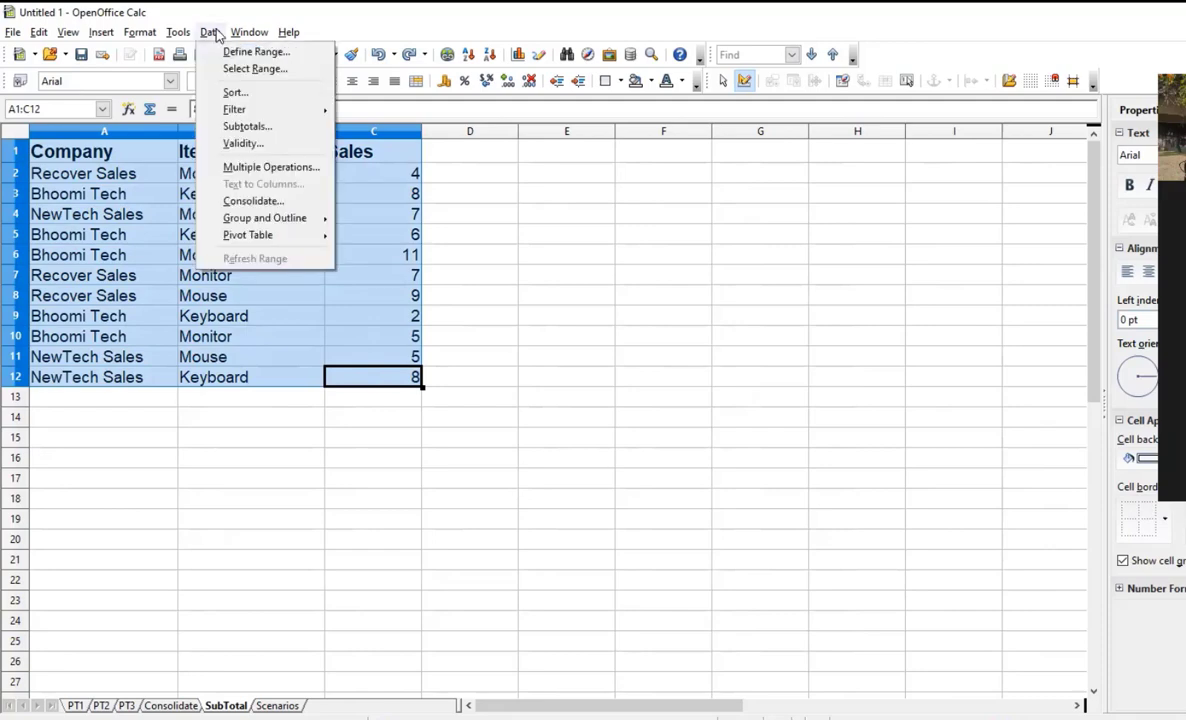
click(240, 126)
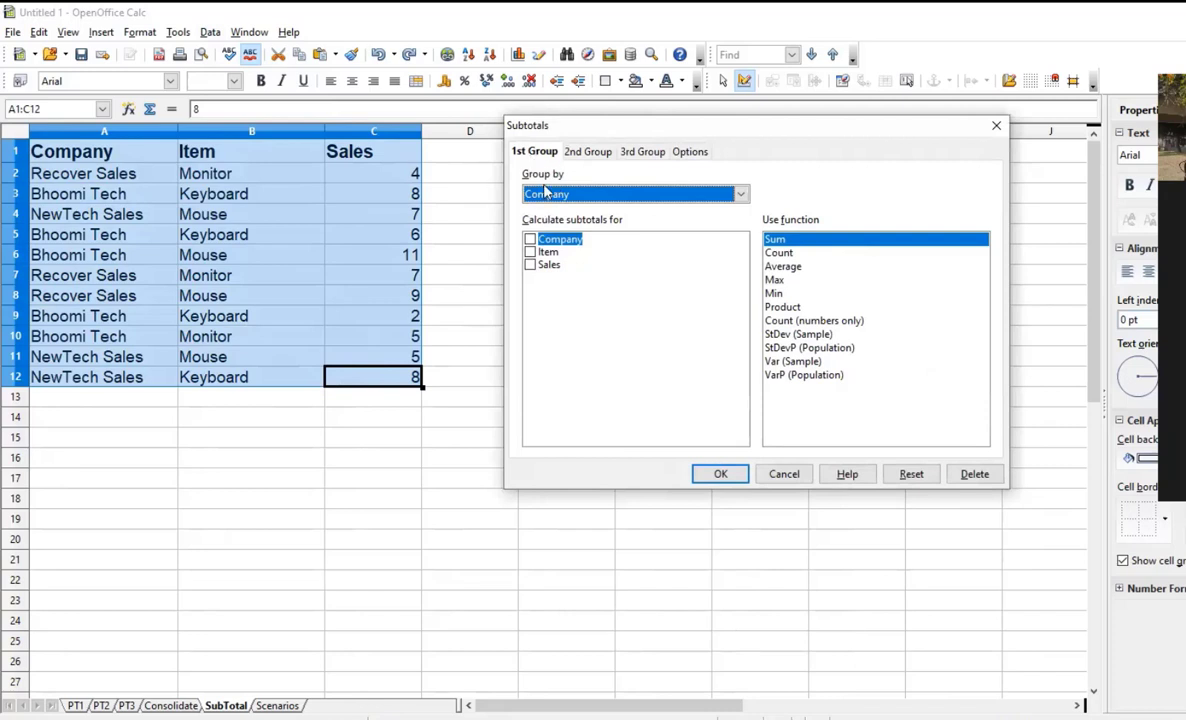
click(741, 193)
click(630, 229)
click(530, 266)
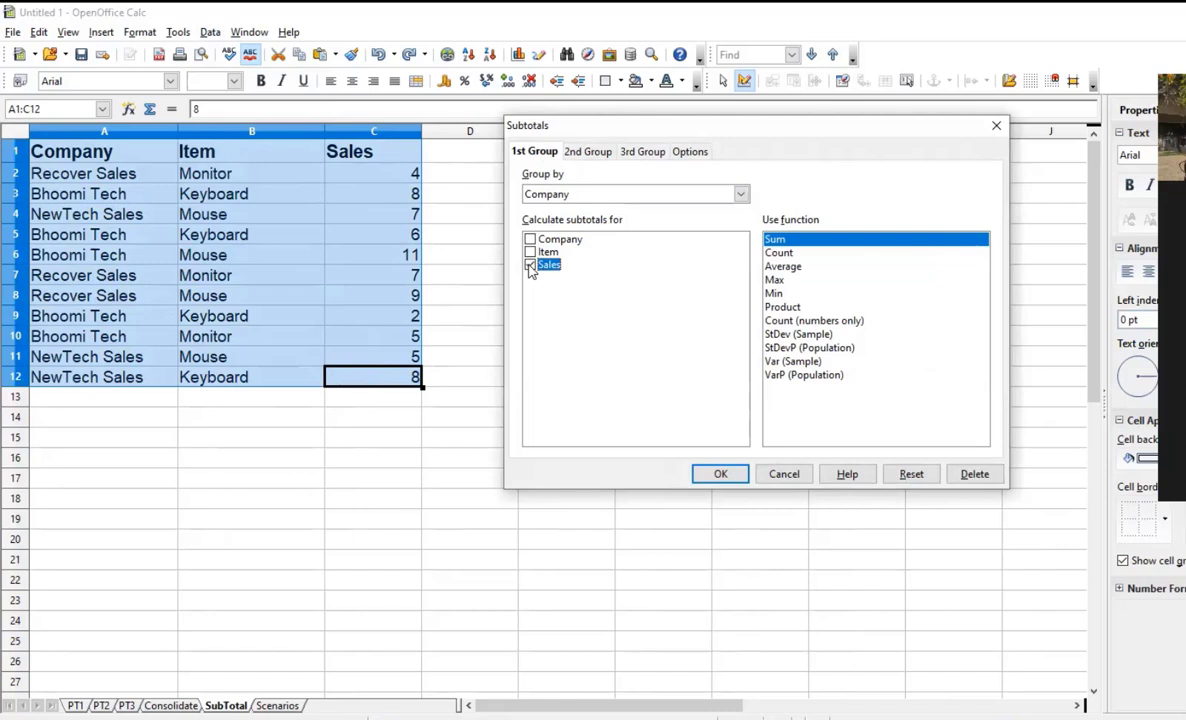
- Add Item as the second subtotal group with Sum on Sales, and apply the two-level subtotals to the table
click(601, 155)
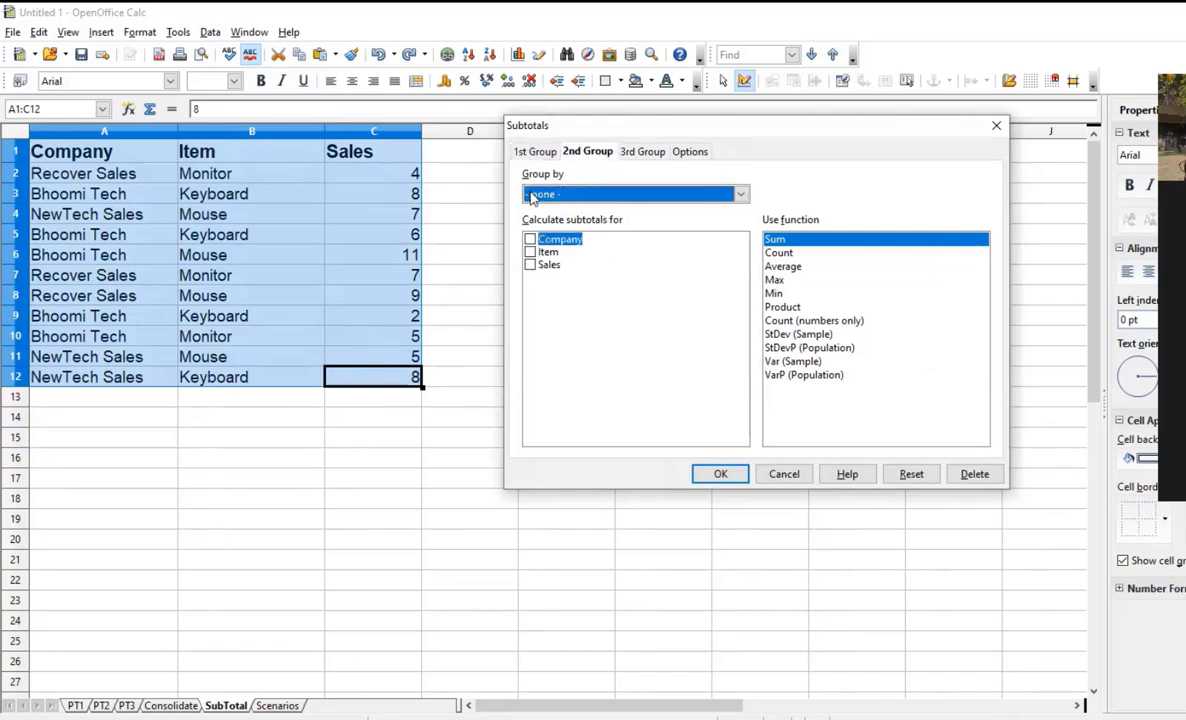
click(739, 196)
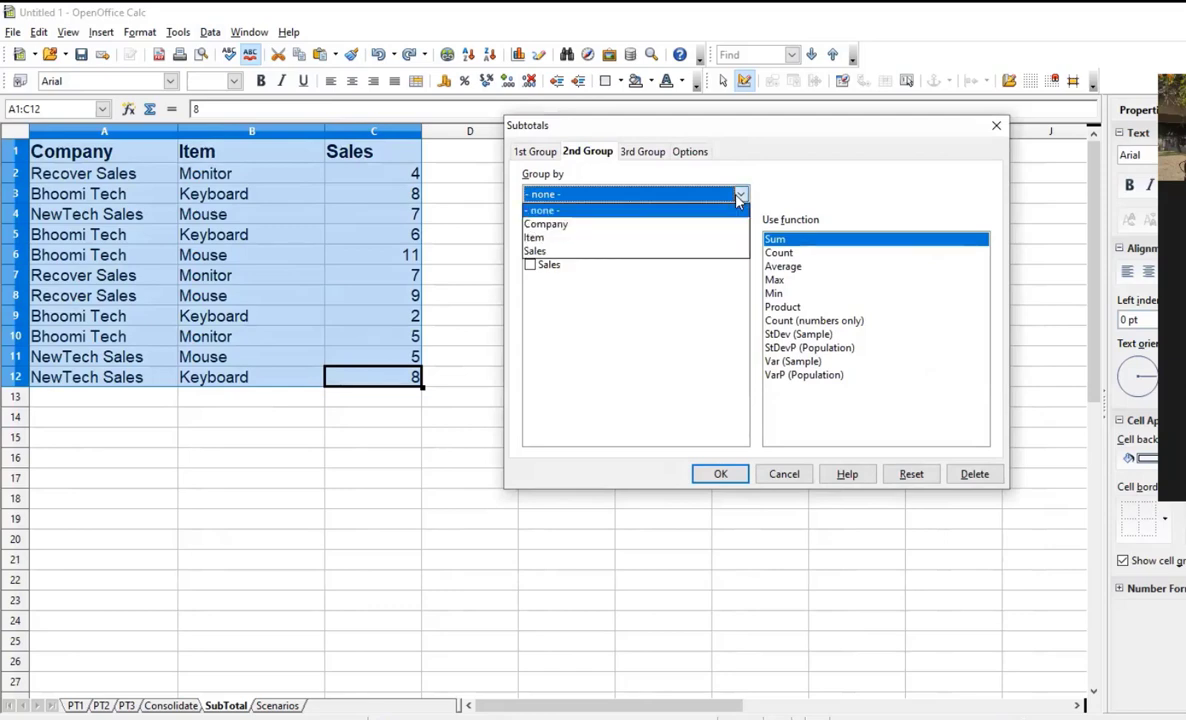
click(614, 242)
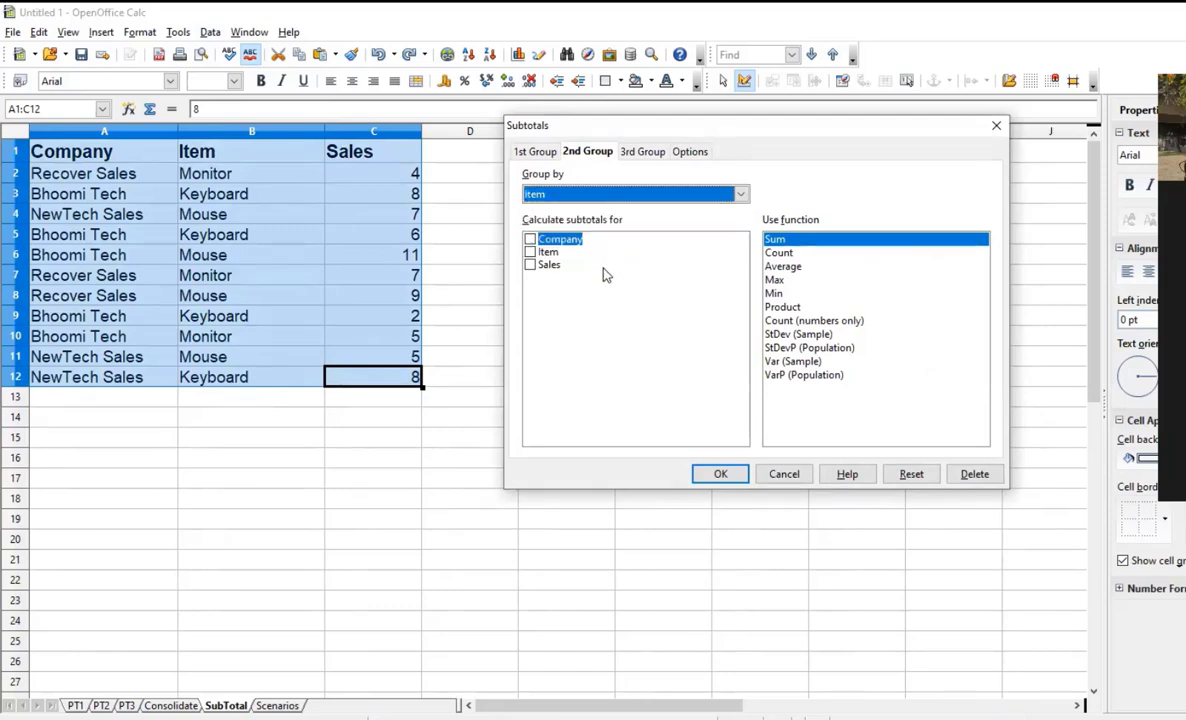
click(531, 266)
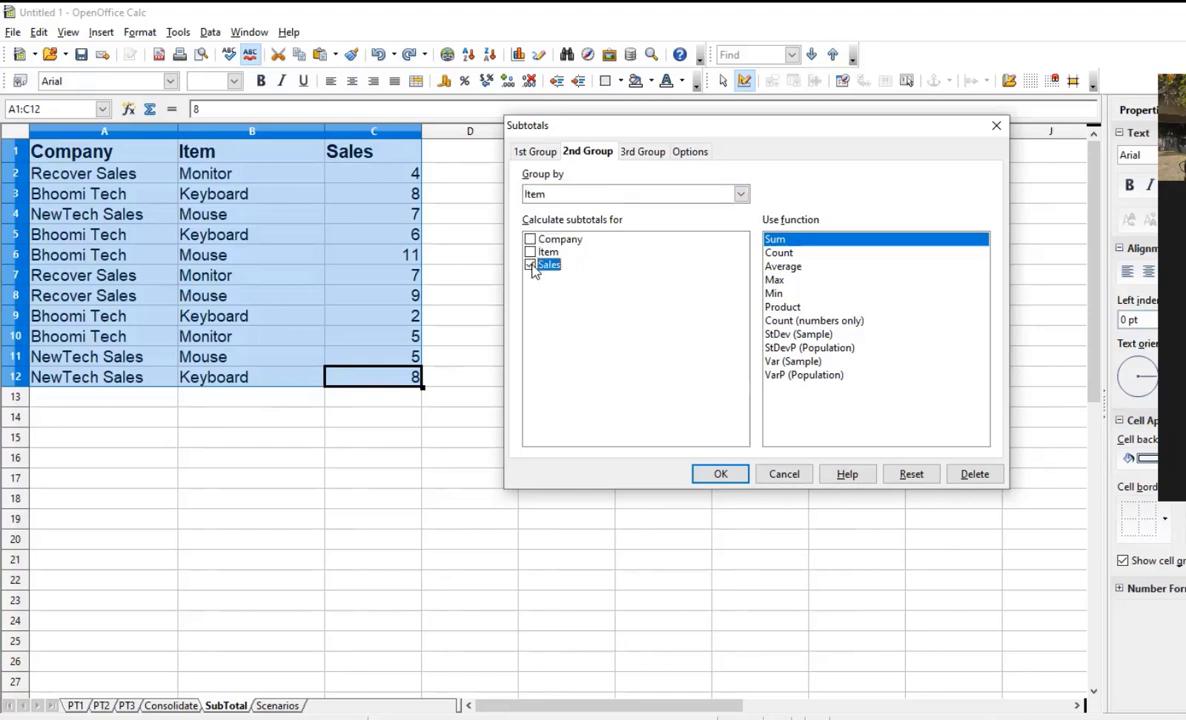
click(718, 476)
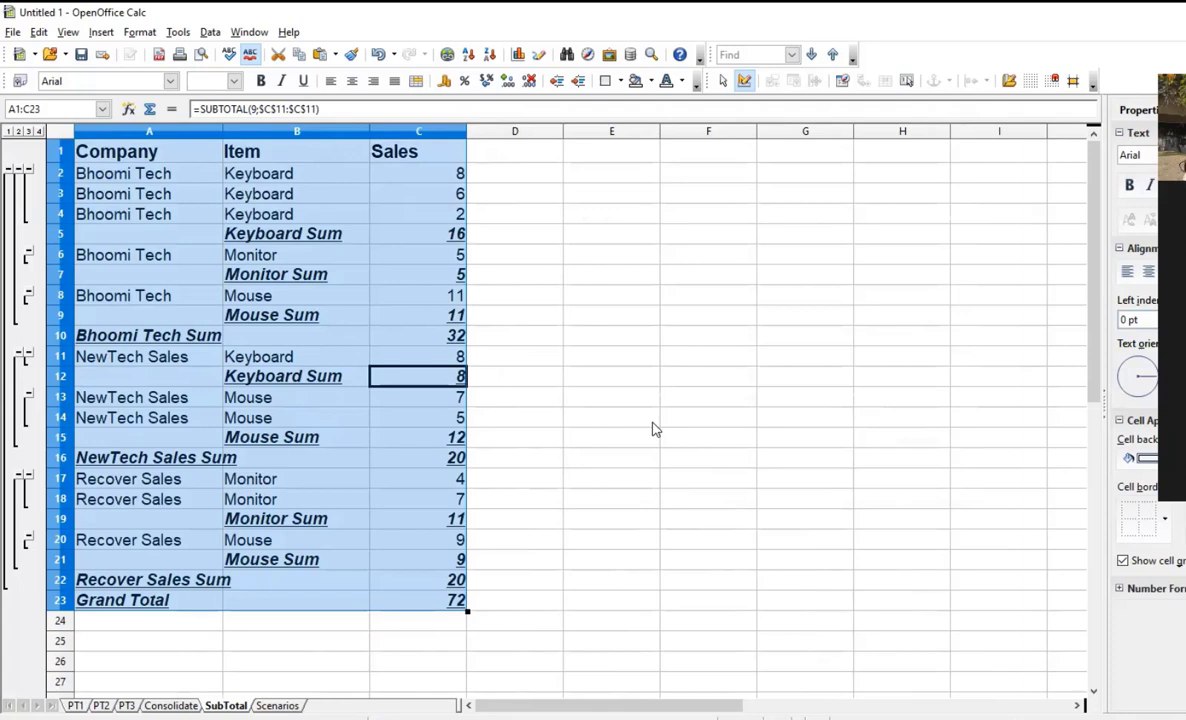
click(641, 336)
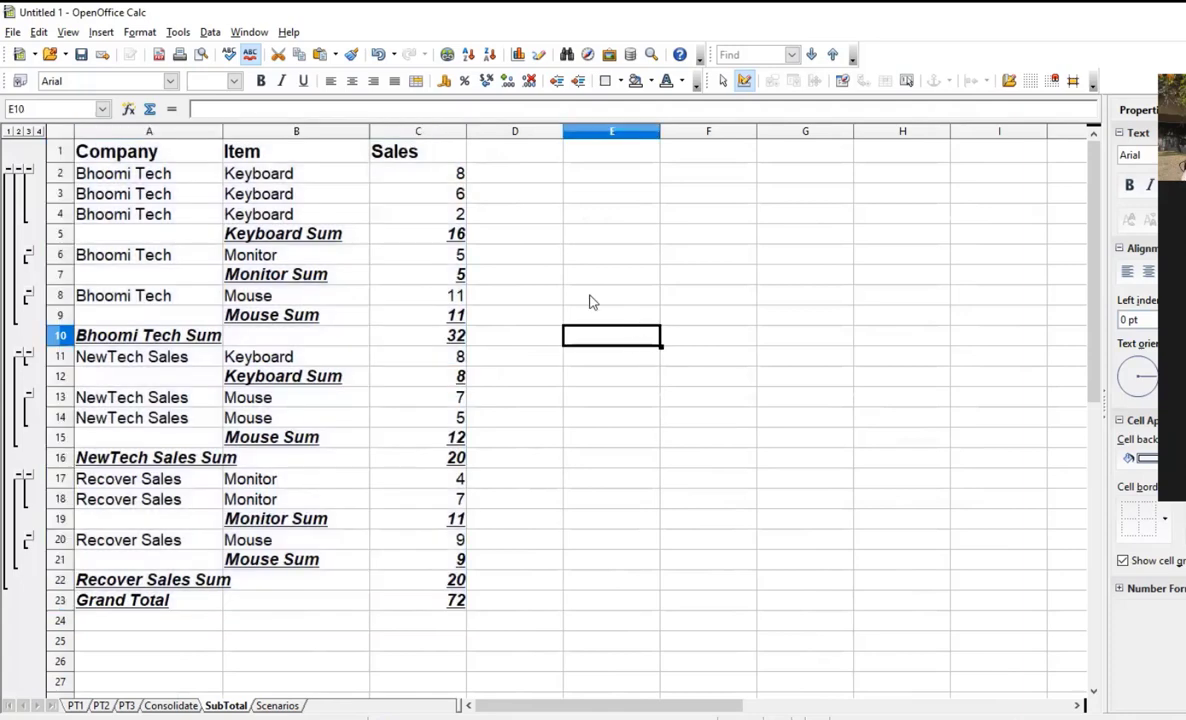
- Examine the Bhoomi Tech block, including the Keyboard, Monitor and Mouse rows with the subtotal formula for each item
click(165, 180)
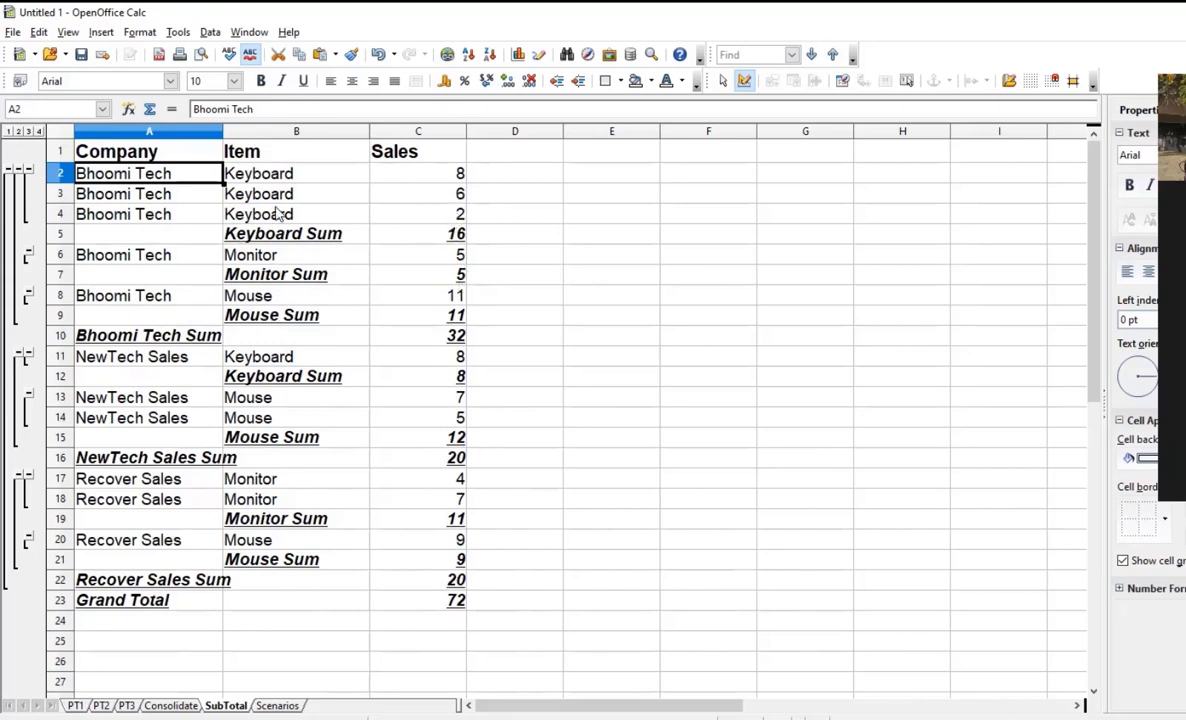
click(188, 198)
drag(145, 172, 388, 342)
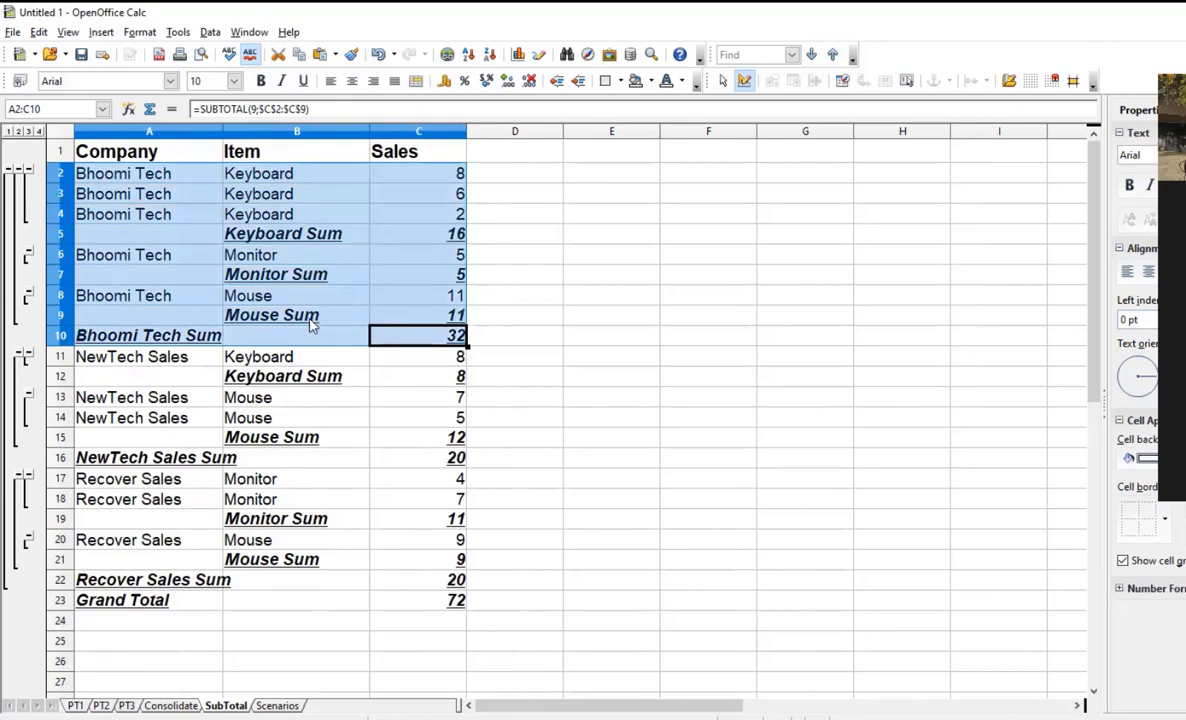
click(282, 254)
drag(143, 177, 437, 236)
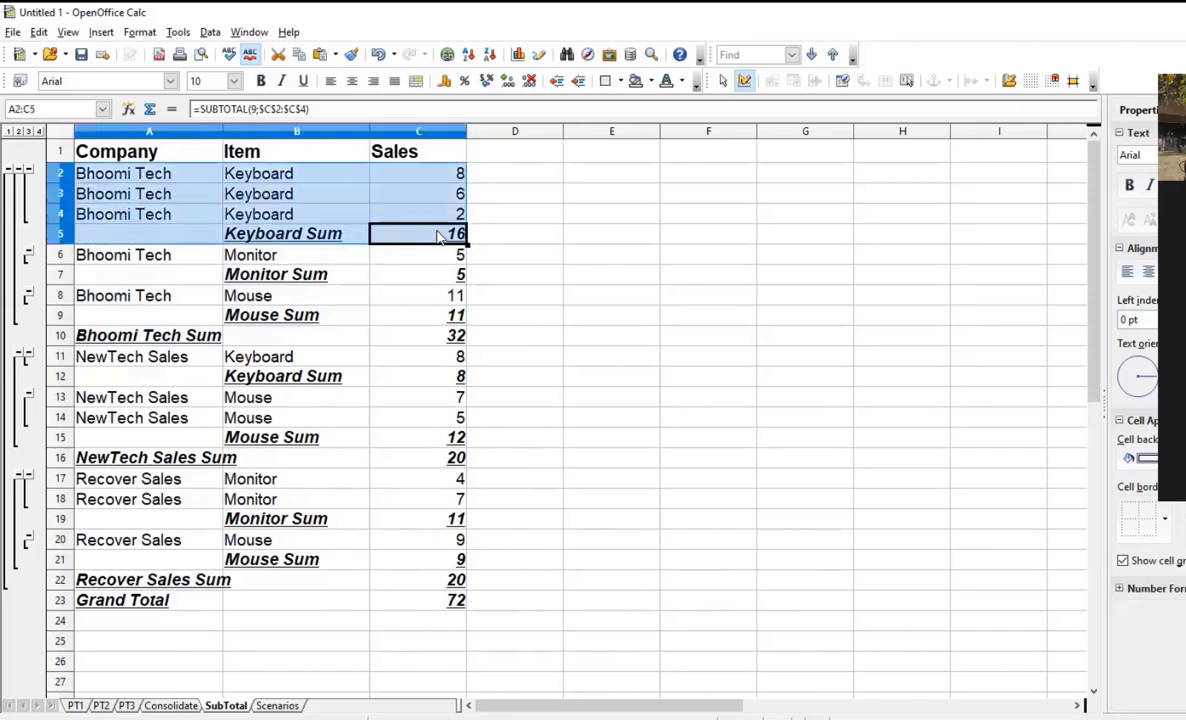
drag(182, 253, 402, 270)
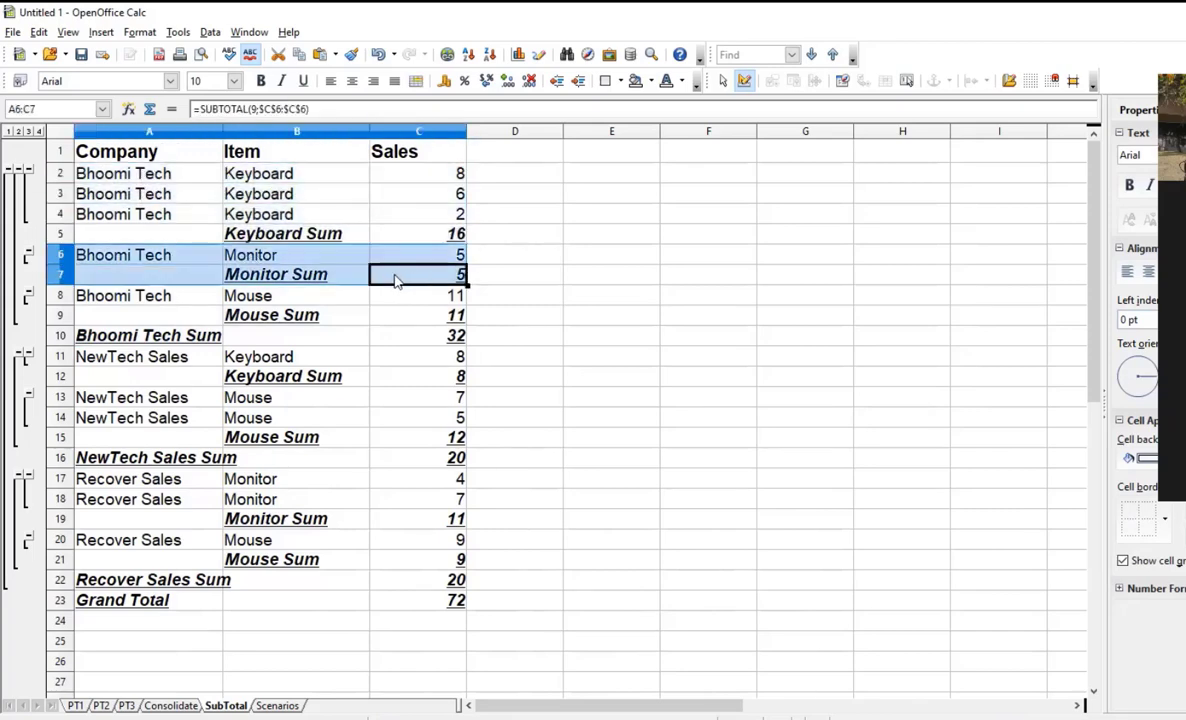
drag(165, 296, 395, 316)
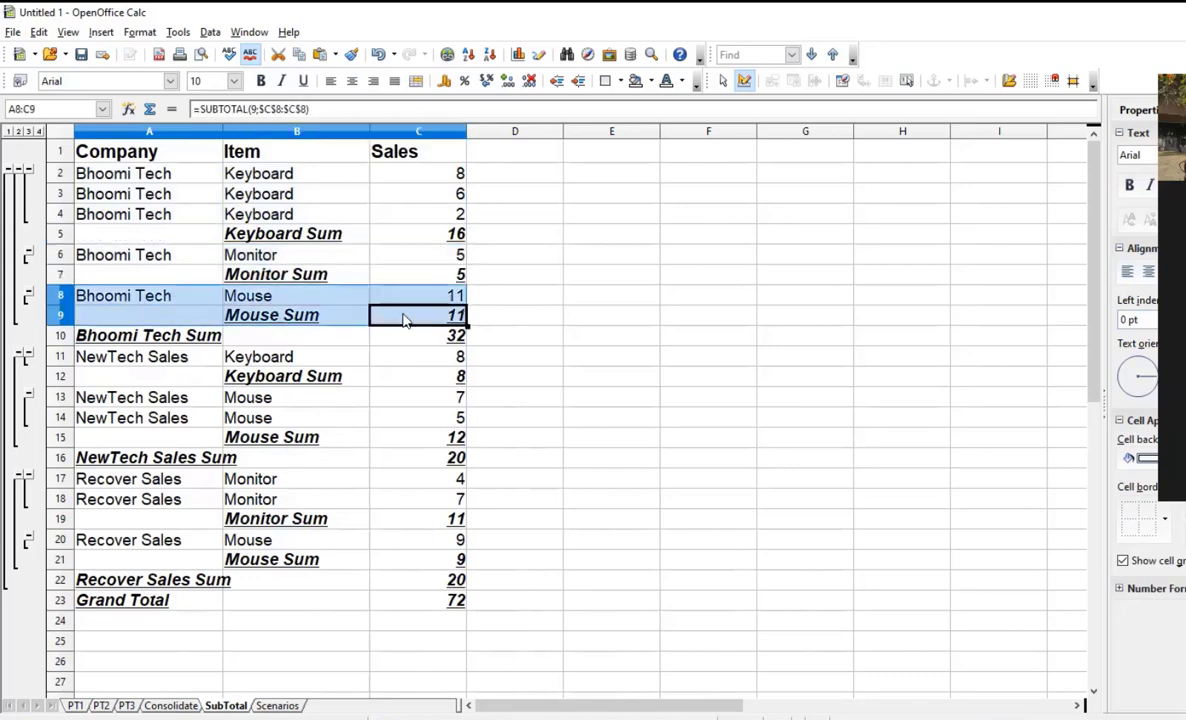
- Examine the NewTech Sales block, including its Keyboard and Mouse subtotals and the company sum in row 16
click(206, 360)
drag(206, 360, 422, 528)
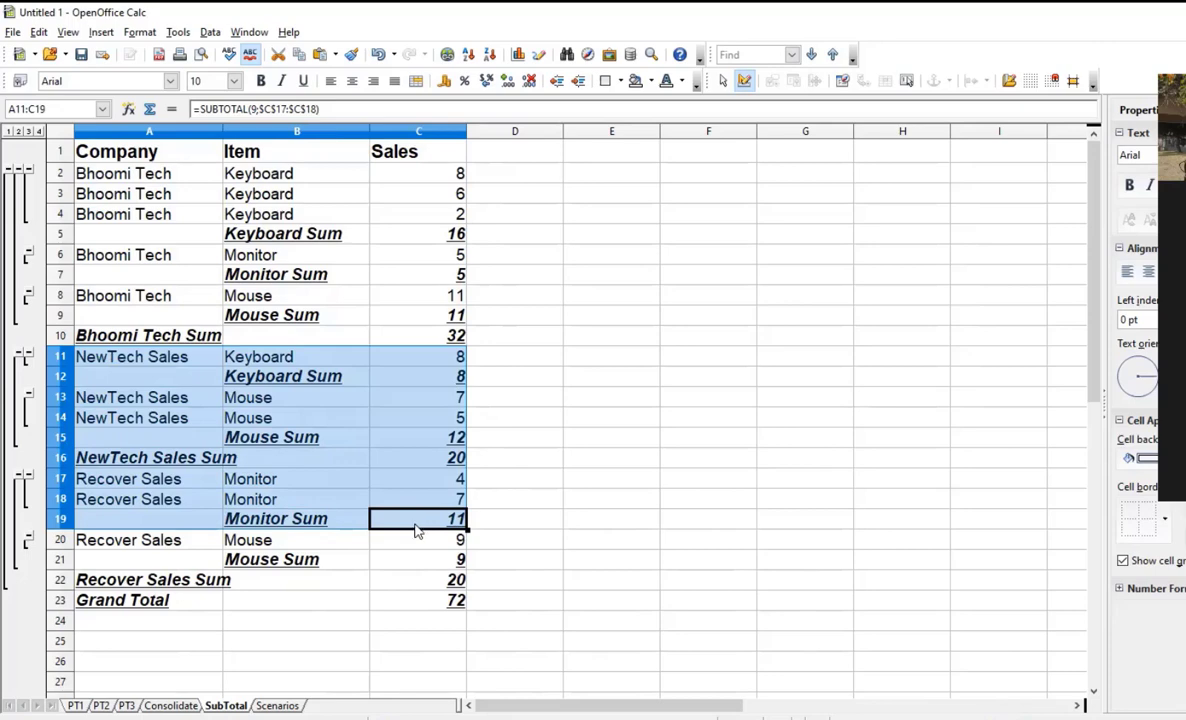
click(262, 416)
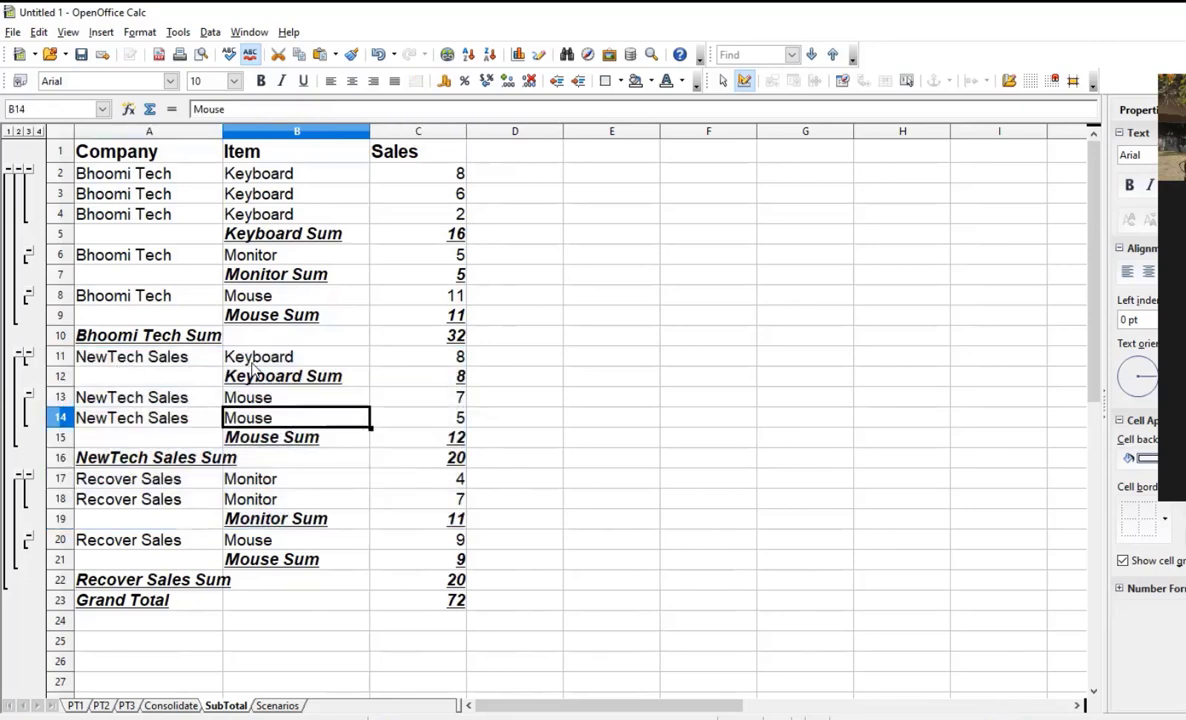
drag(130, 360, 419, 379)
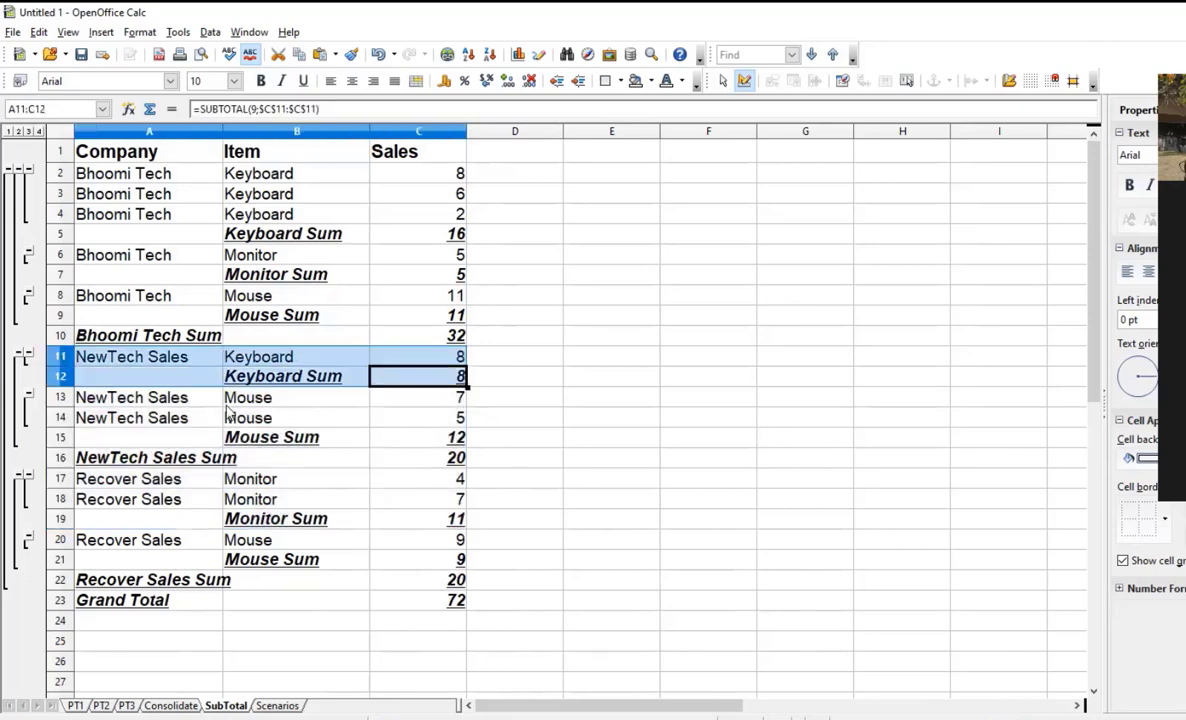
drag(170, 399, 428, 443)
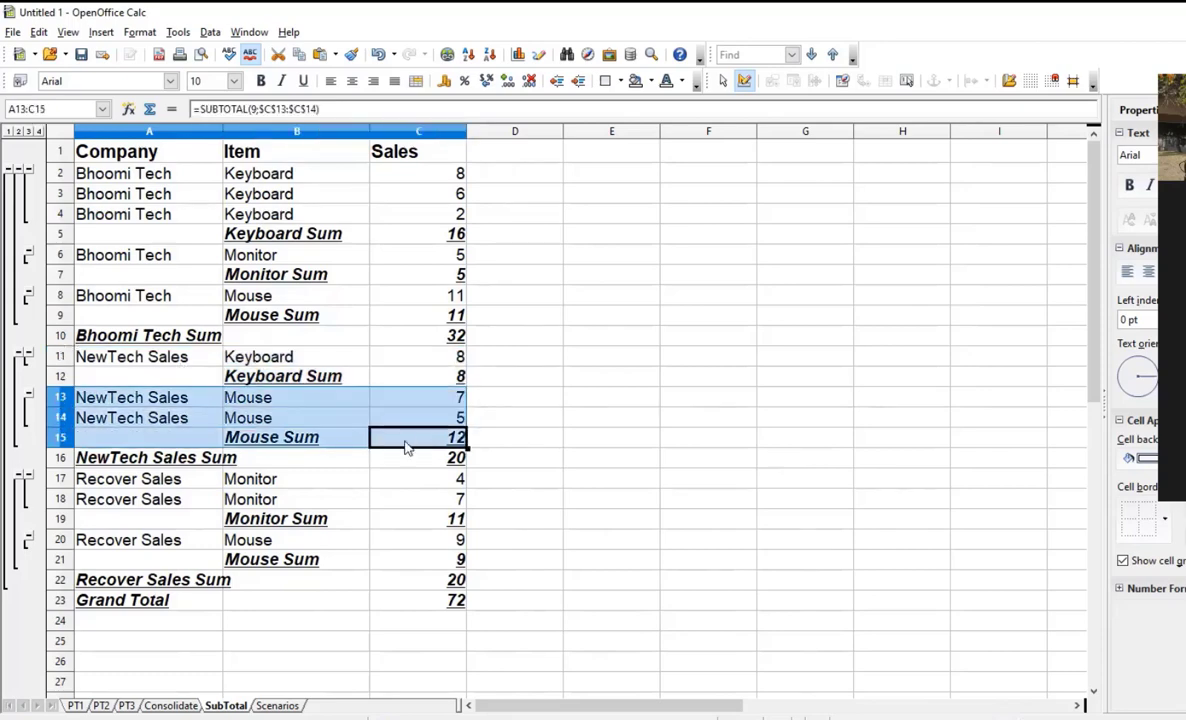
drag(147, 455, 428, 521)
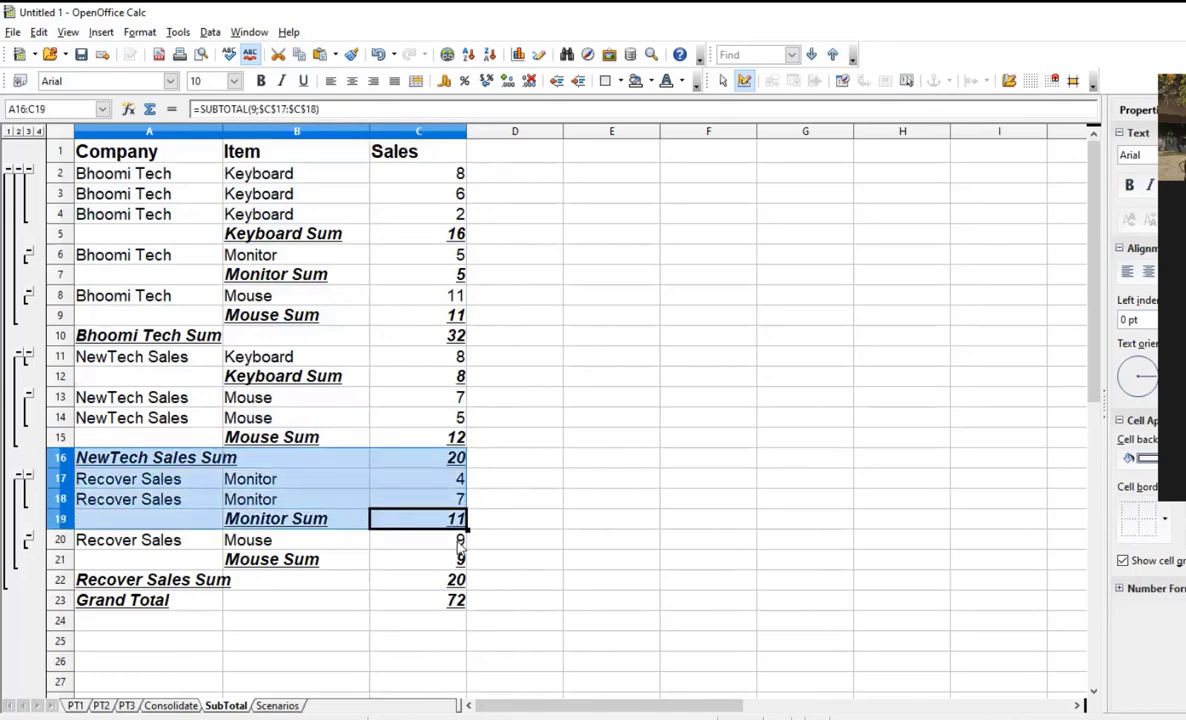
click(362, 477)
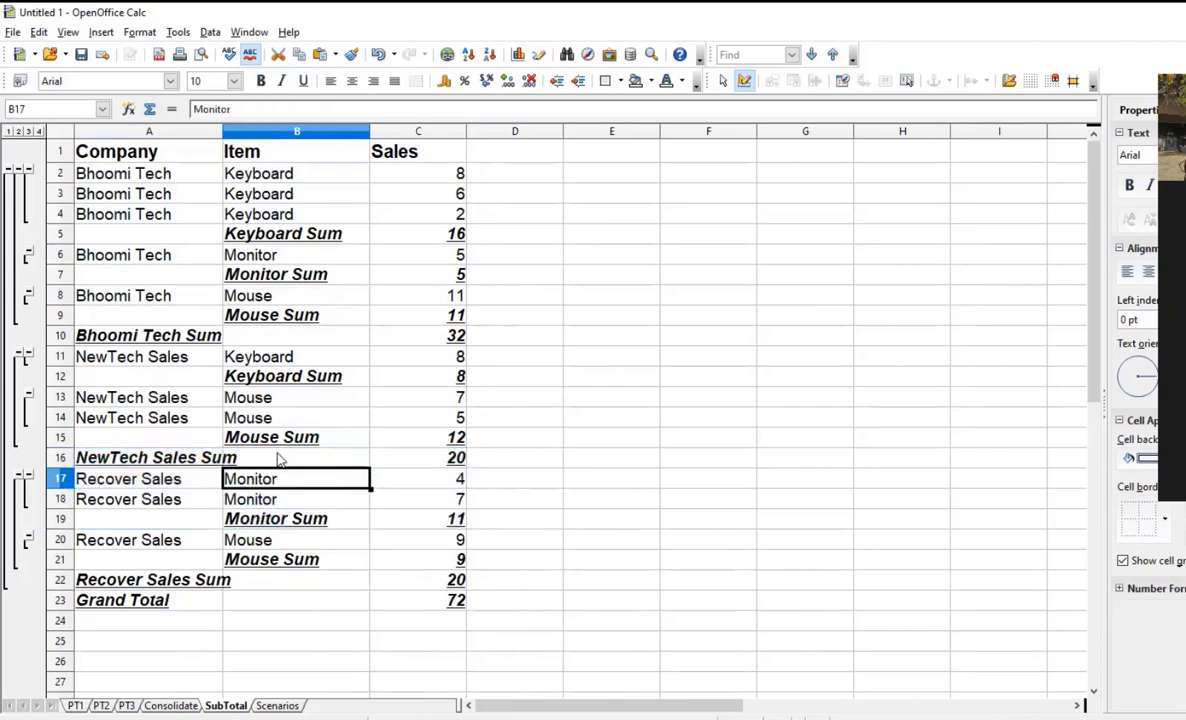
drag(138, 352, 407, 459)
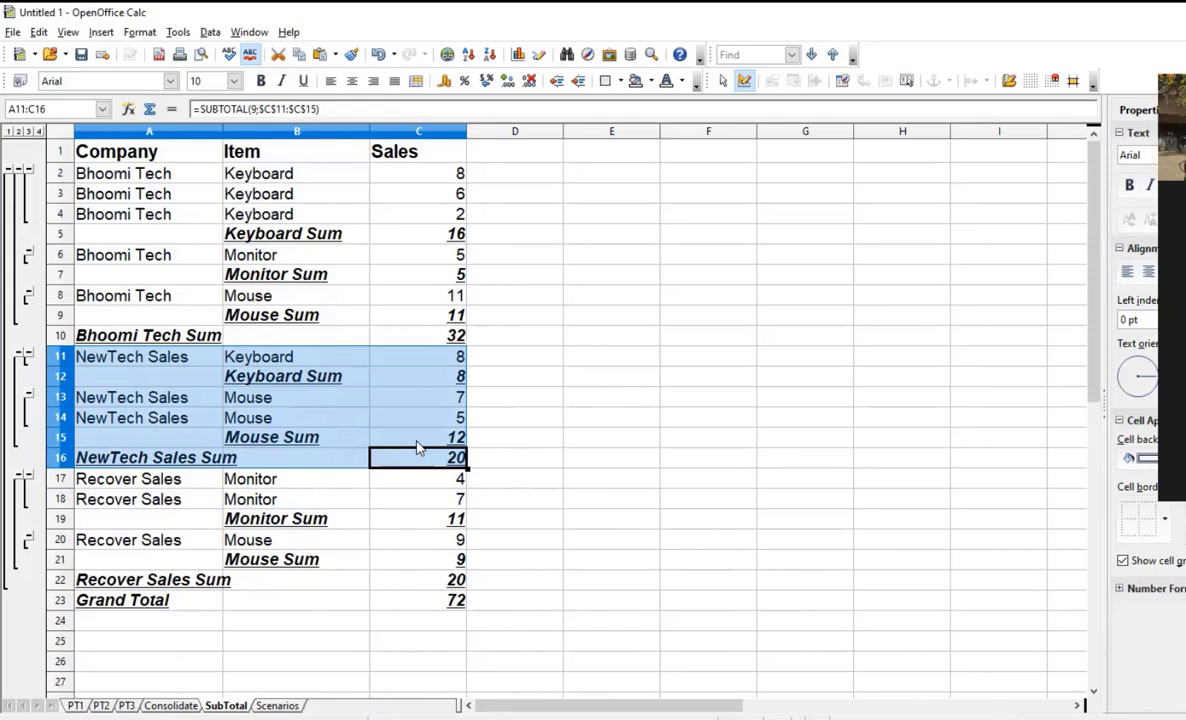
- Examine the Recover Sales block with its company sum, and the full range that feeds the Grand Total
click(355, 498)
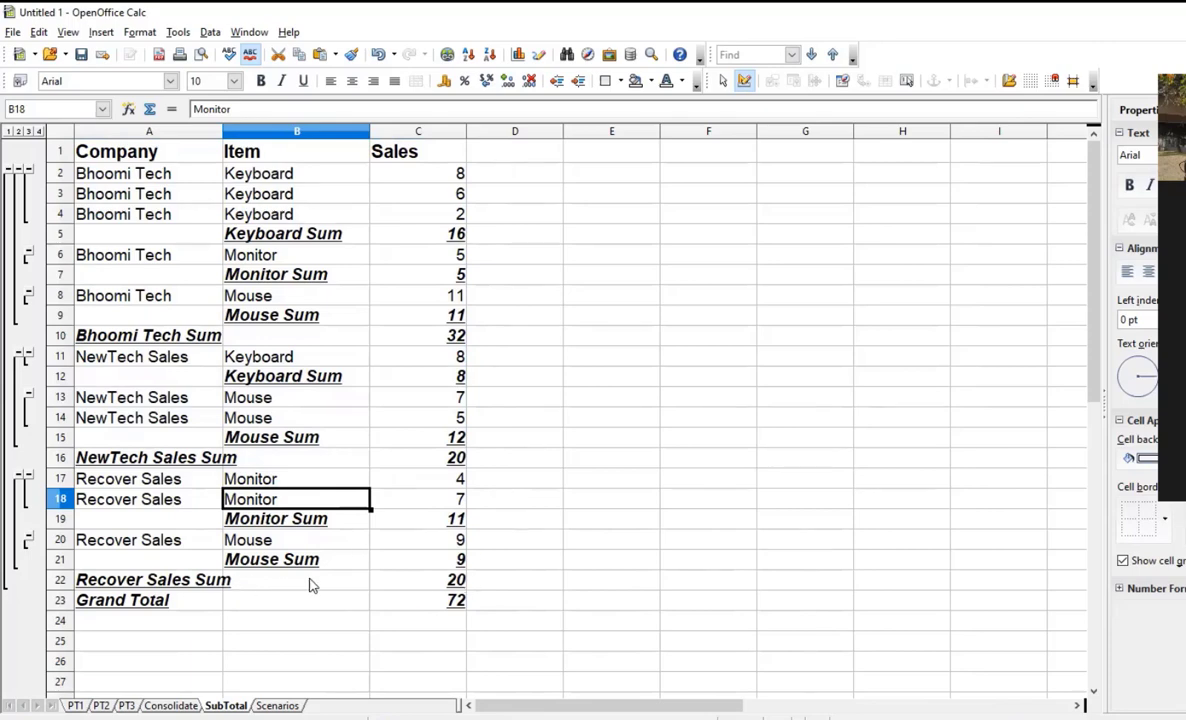
drag(200, 483, 418, 578)
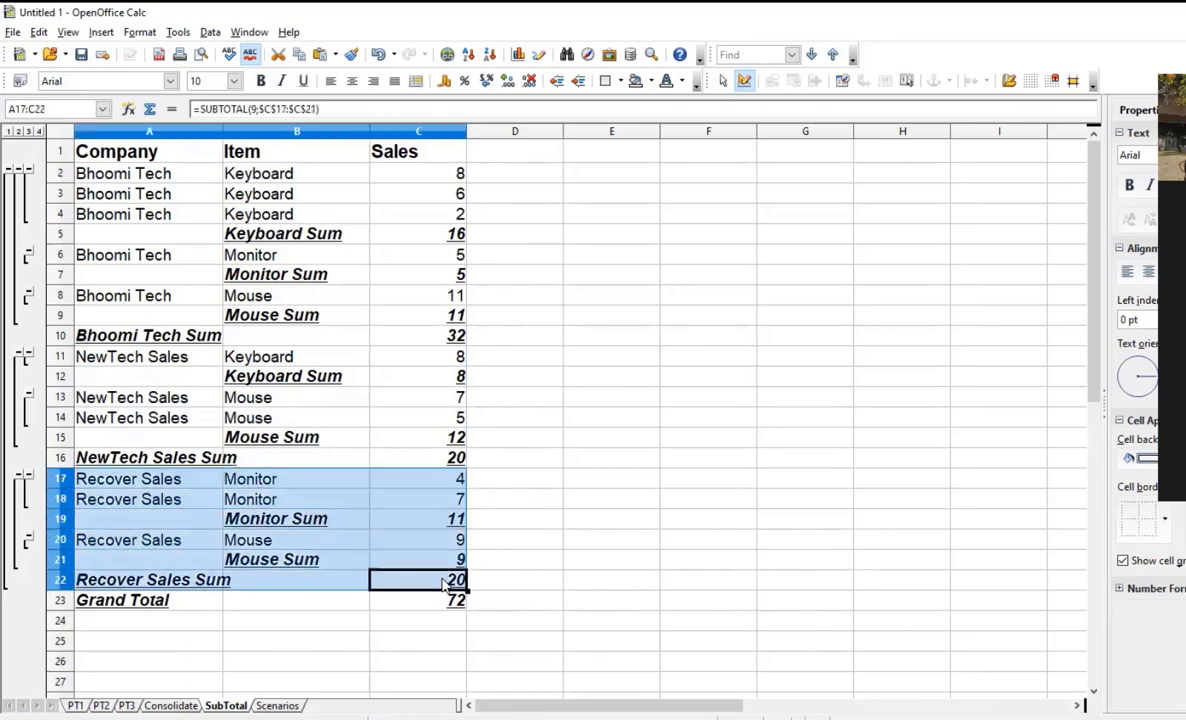
drag(168, 180, 455, 600)
click(460, 621)
click(552, 604)
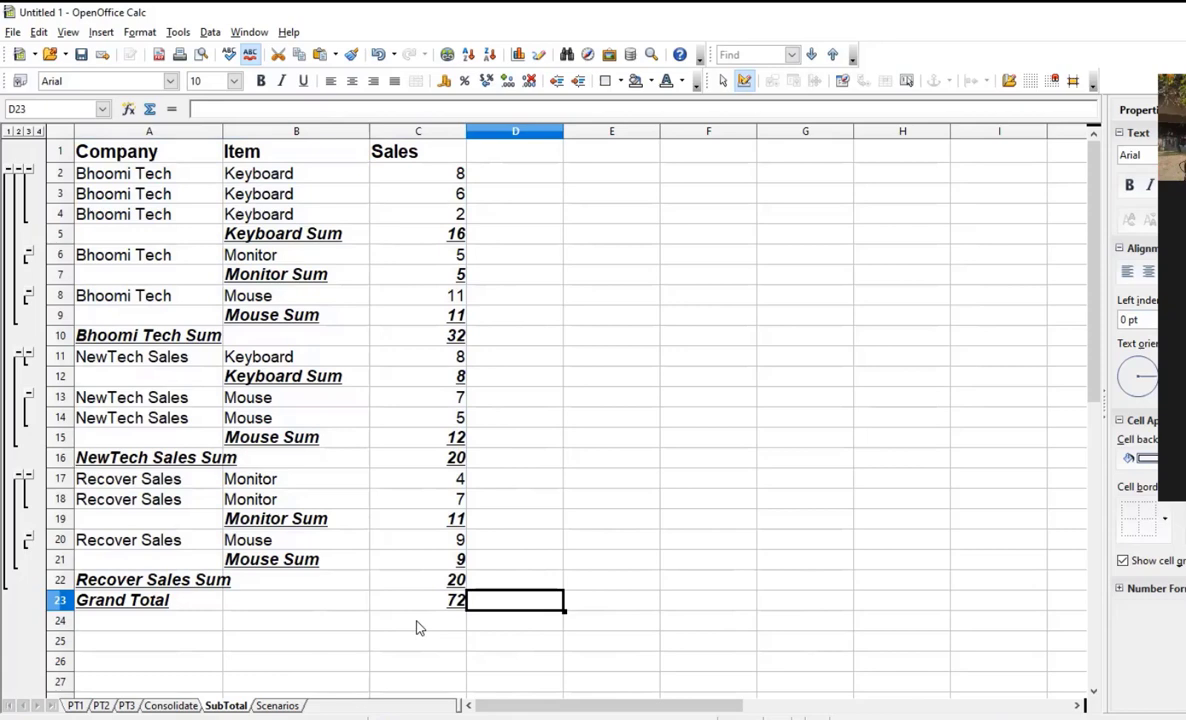
- Undo the two-level Company and Item subtotals on the sales table
key(ctrl+z)
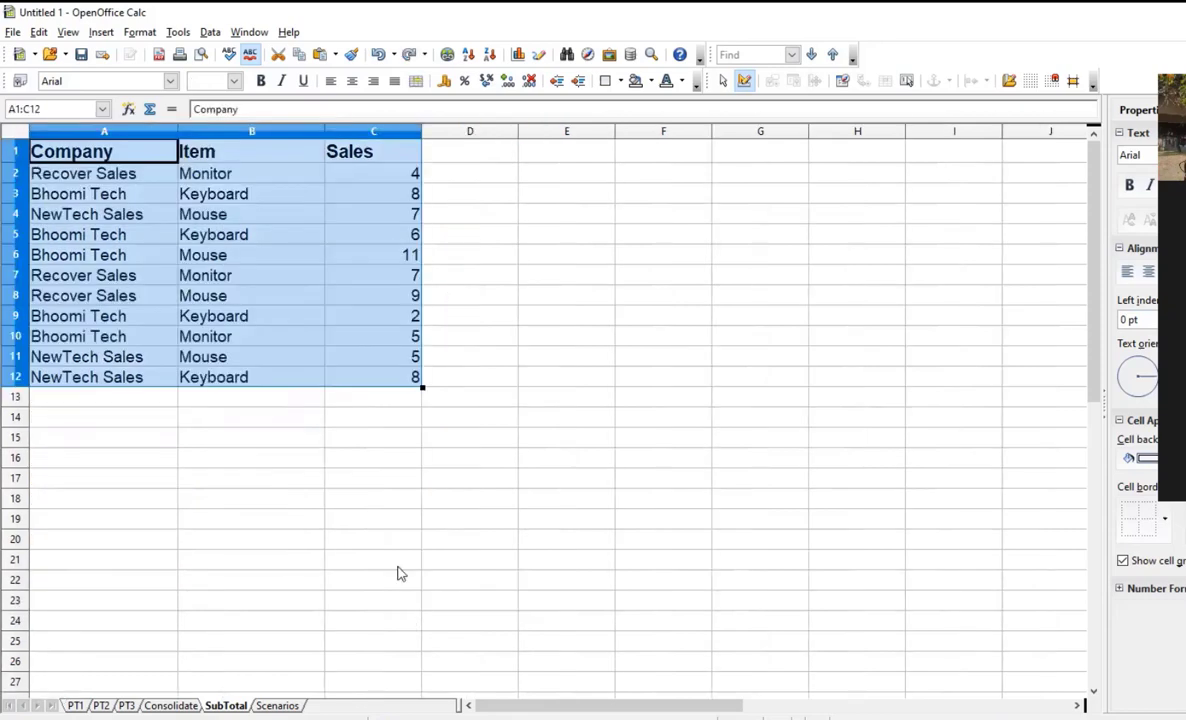
- Apply subtotals to the table A1:C12, grouped by Company and using the Count function on the Sales column
click(210, 33)
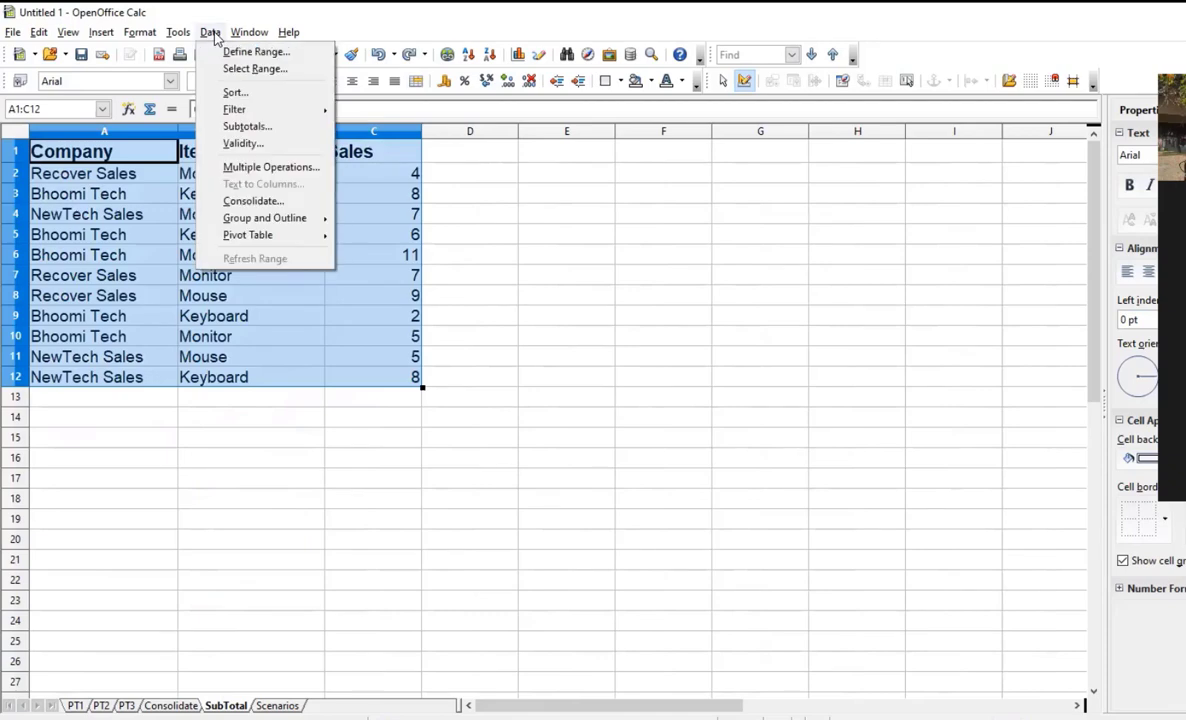
click(248, 127)
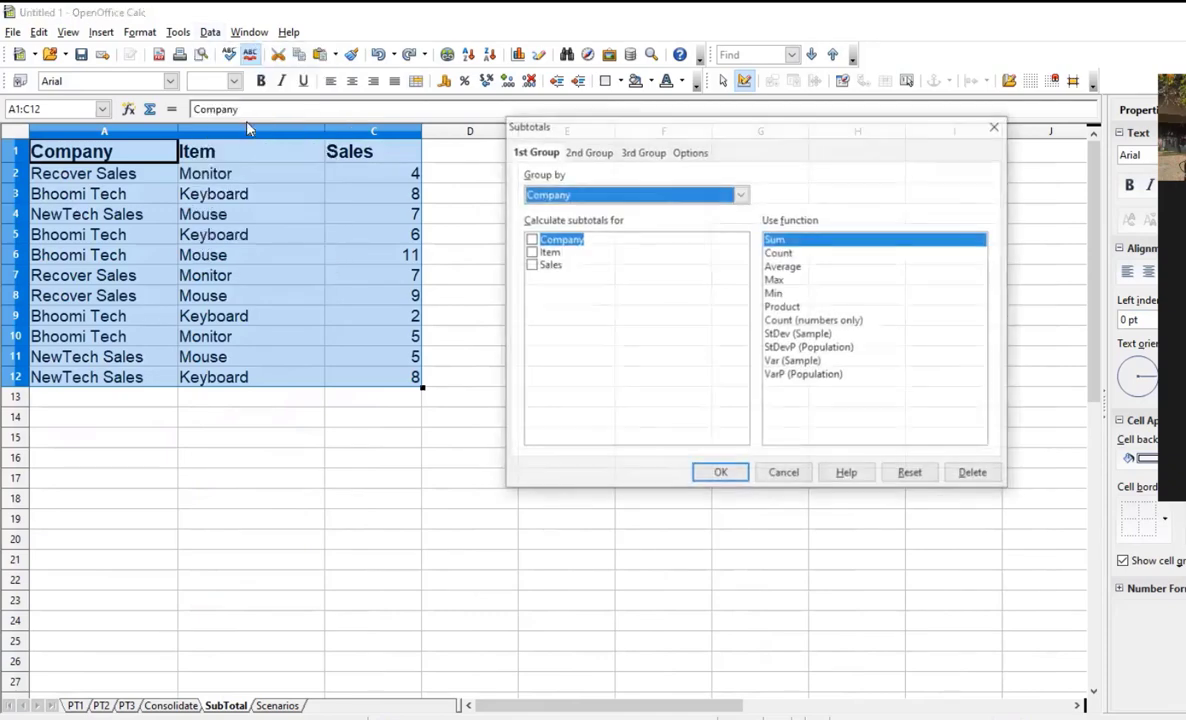
click(531, 266)
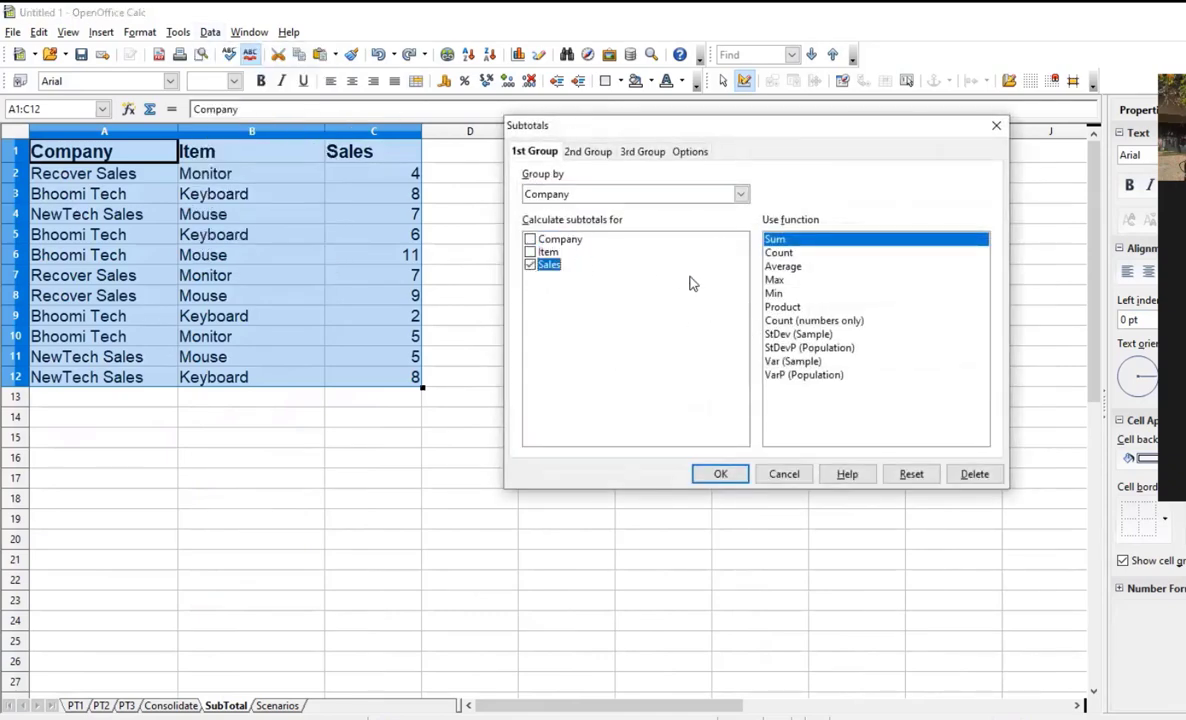
click(798, 254)
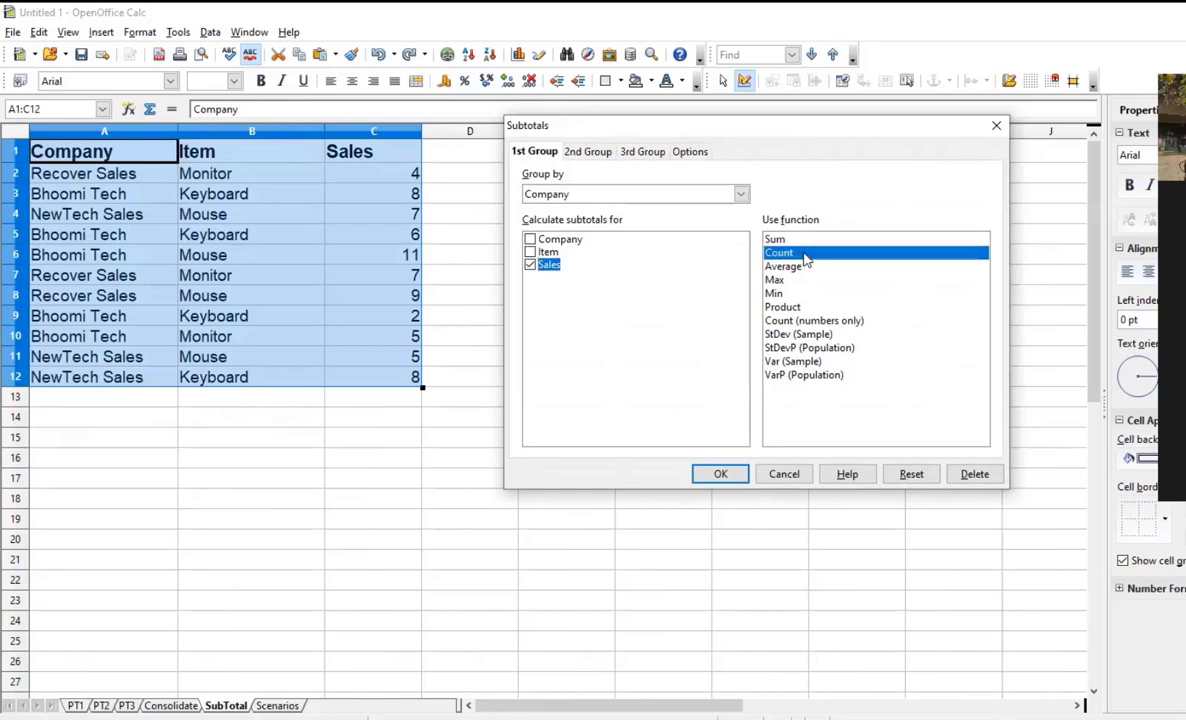
click(805, 267)
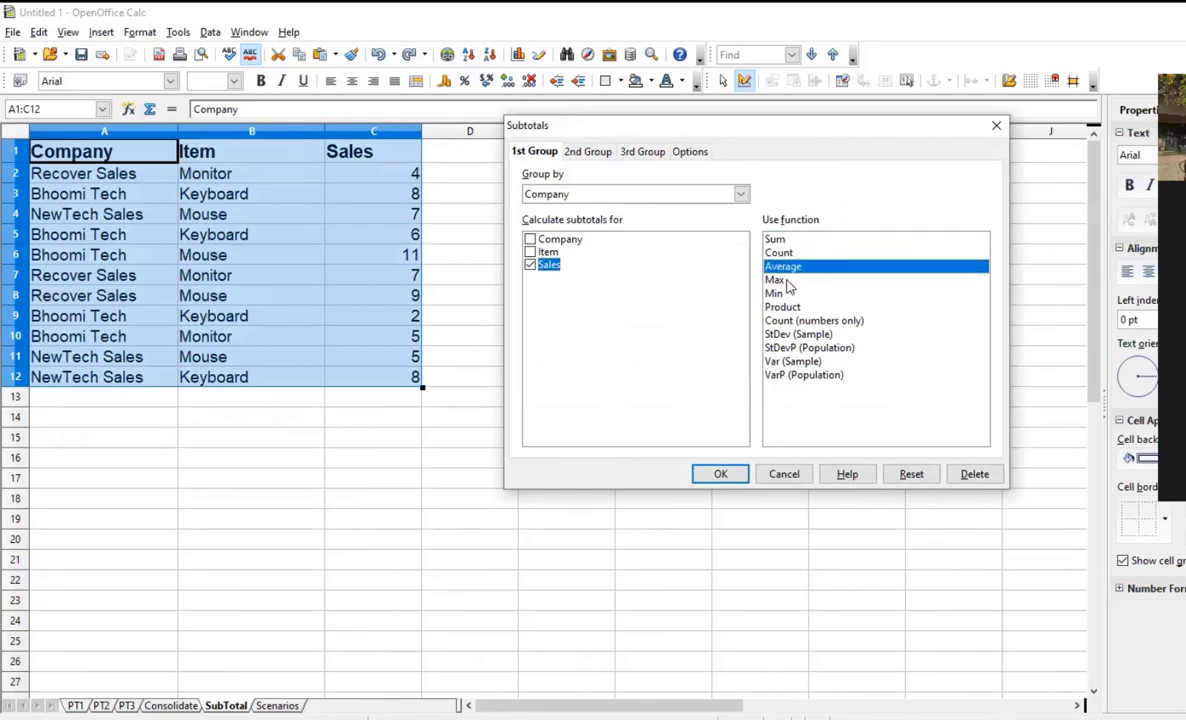
click(792, 280)
click(785, 294)
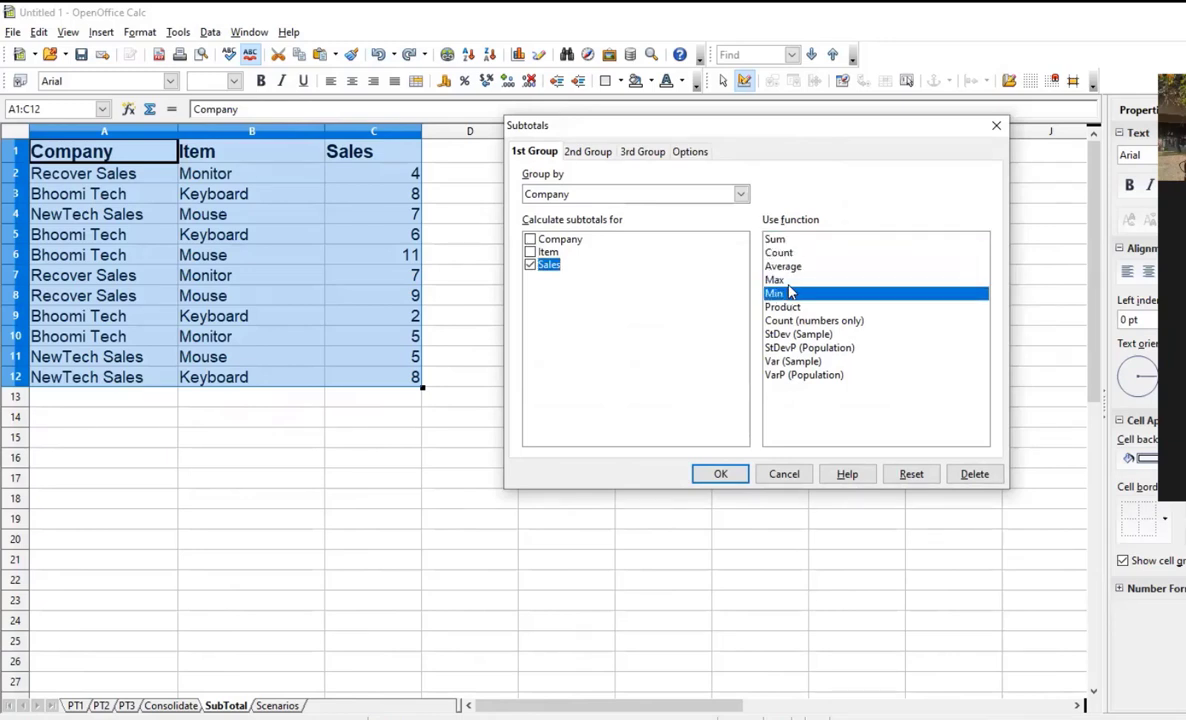
click(788, 253)
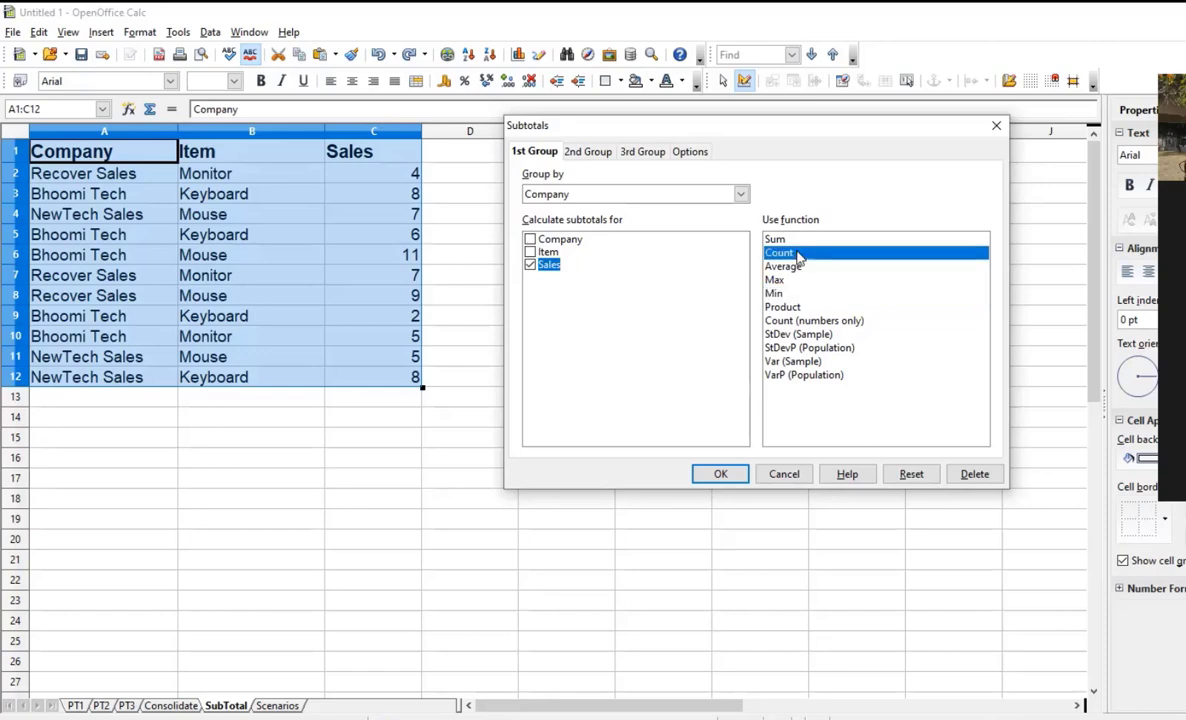
click(719, 474)
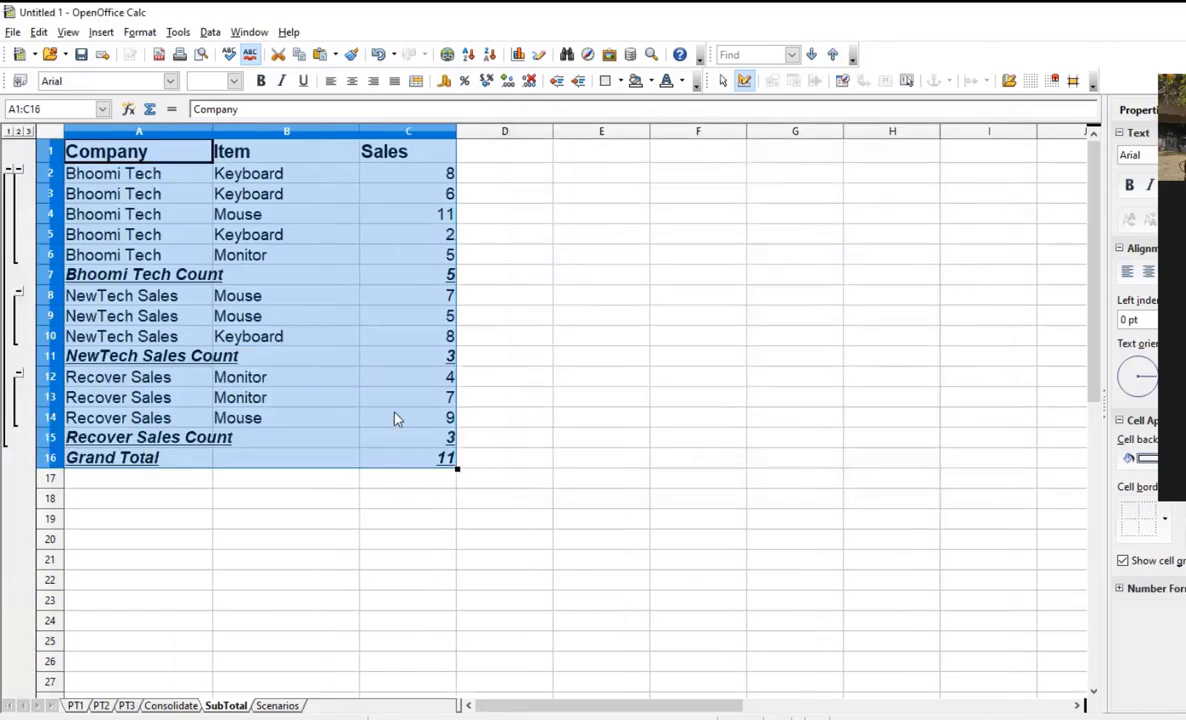
click(572, 279)
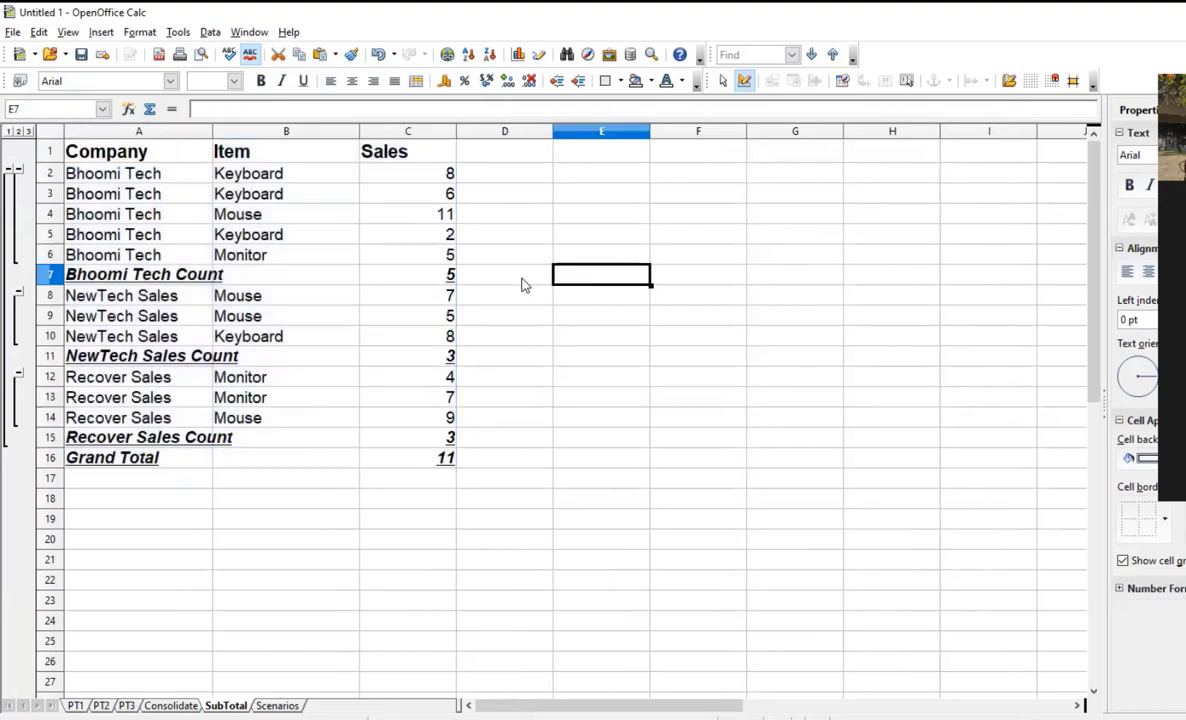
- Examine the Bhoomi Tech Sales entries, each company's count formula in column C, and the Grand Total count
click(291, 178)
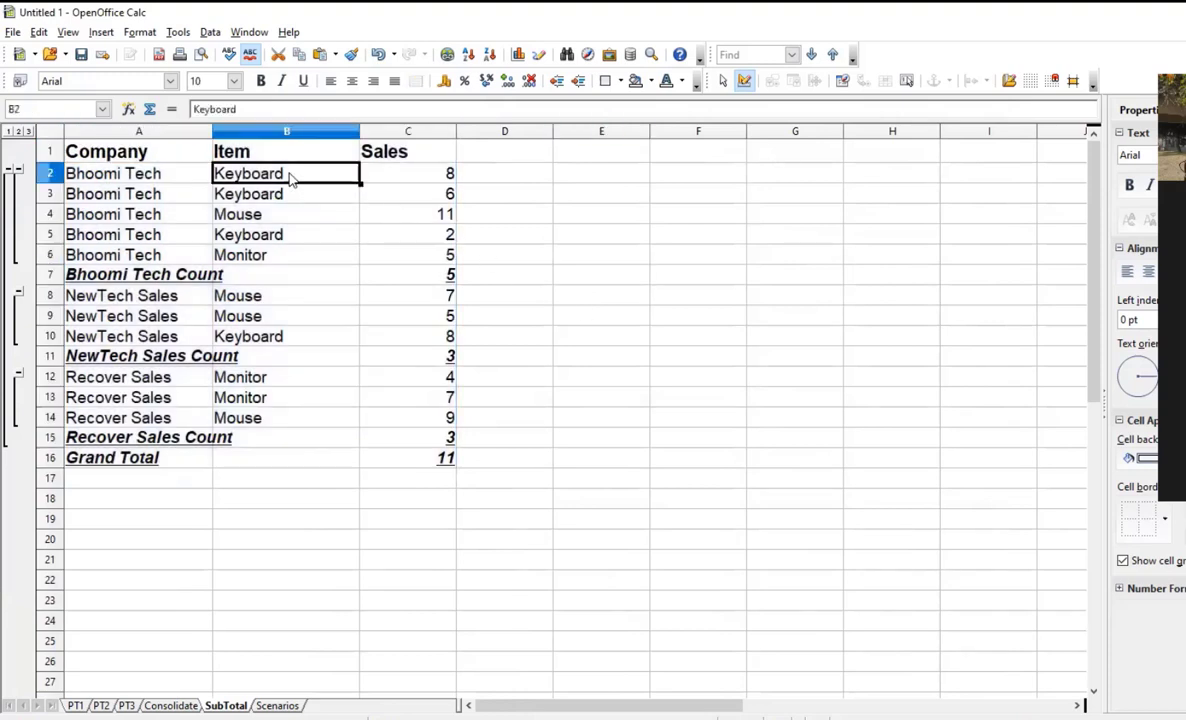
click(390, 178)
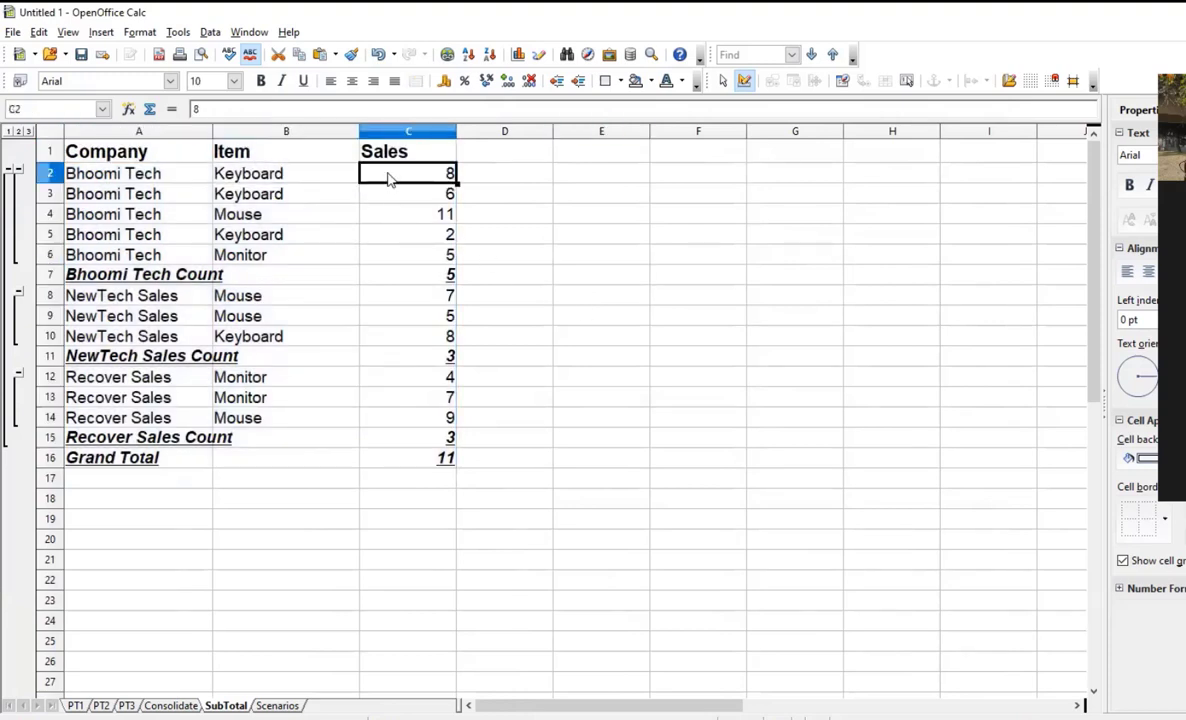
click(393, 195)
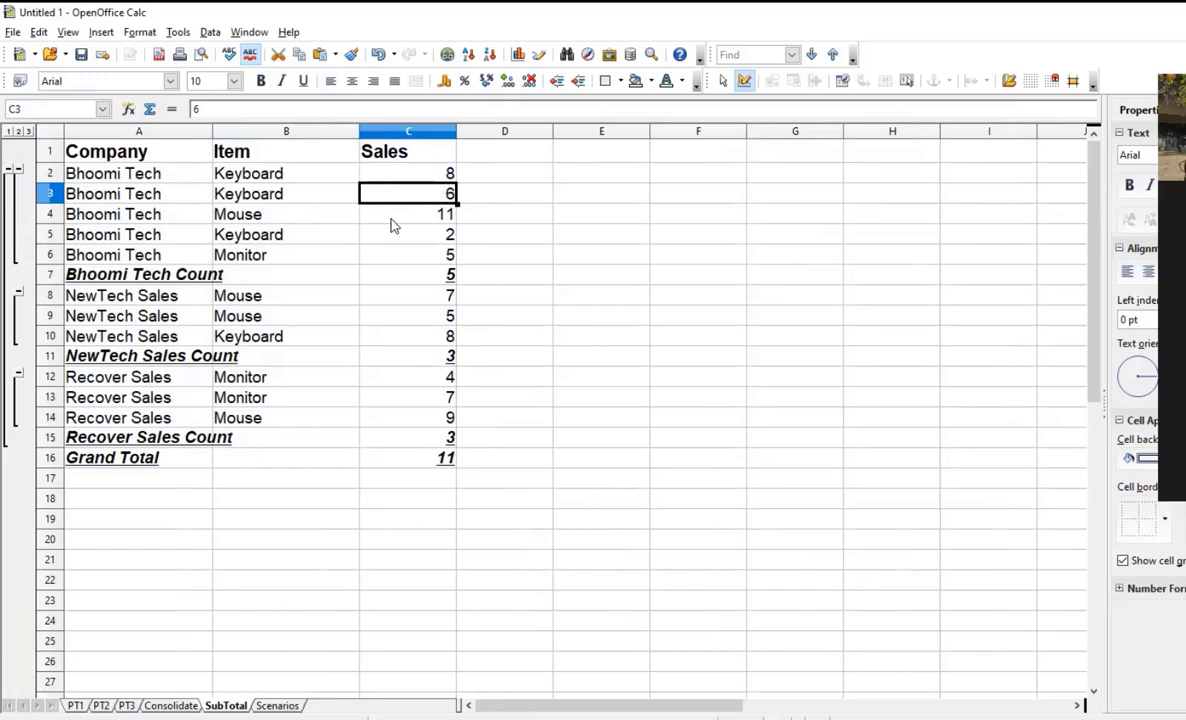
click(391, 219)
click(391, 238)
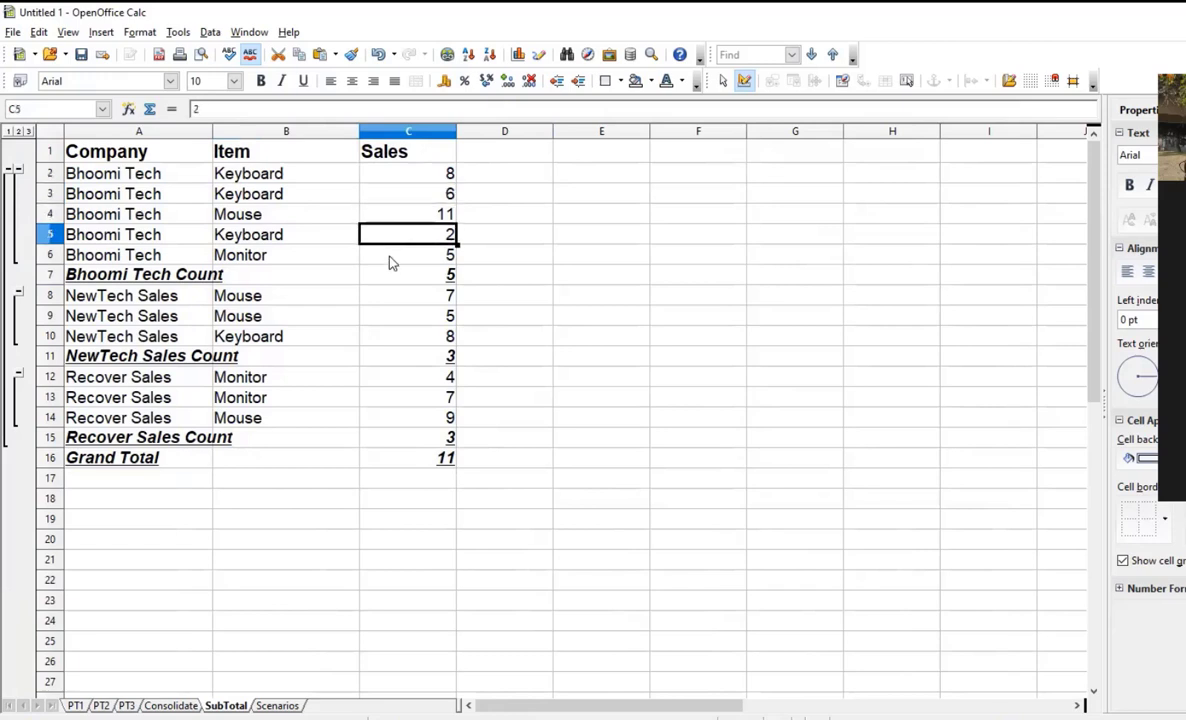
click(391, 258)
click(410, 280)
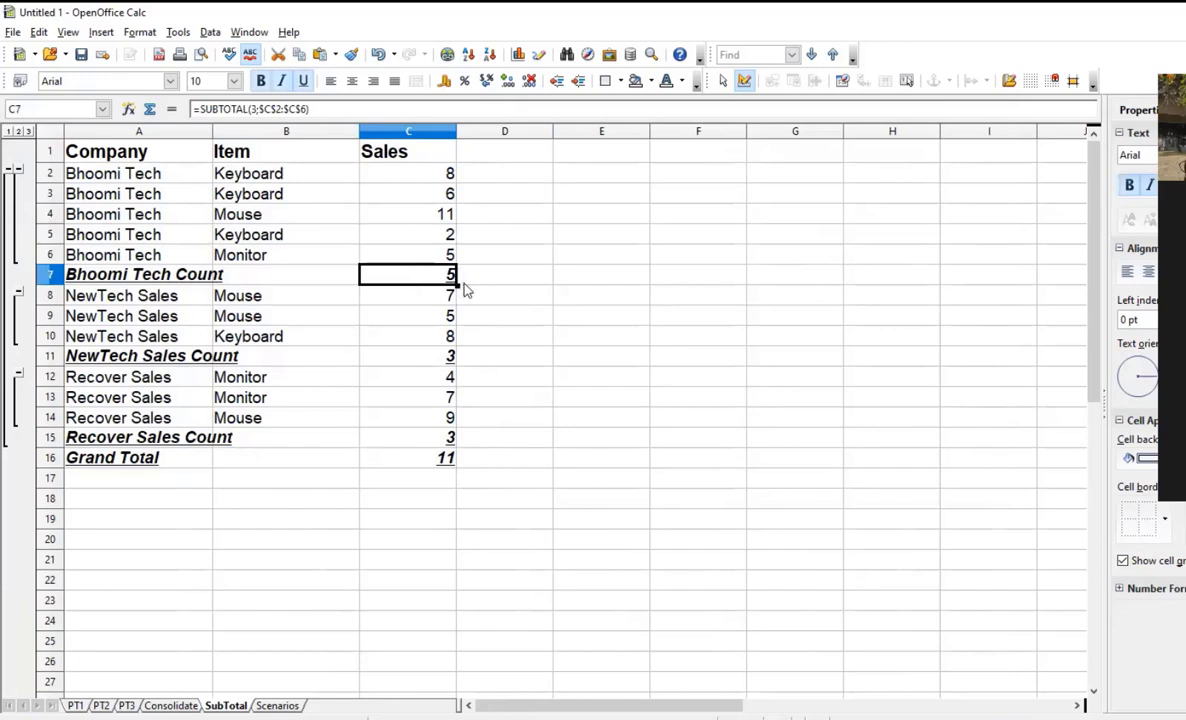
click(441, 359)
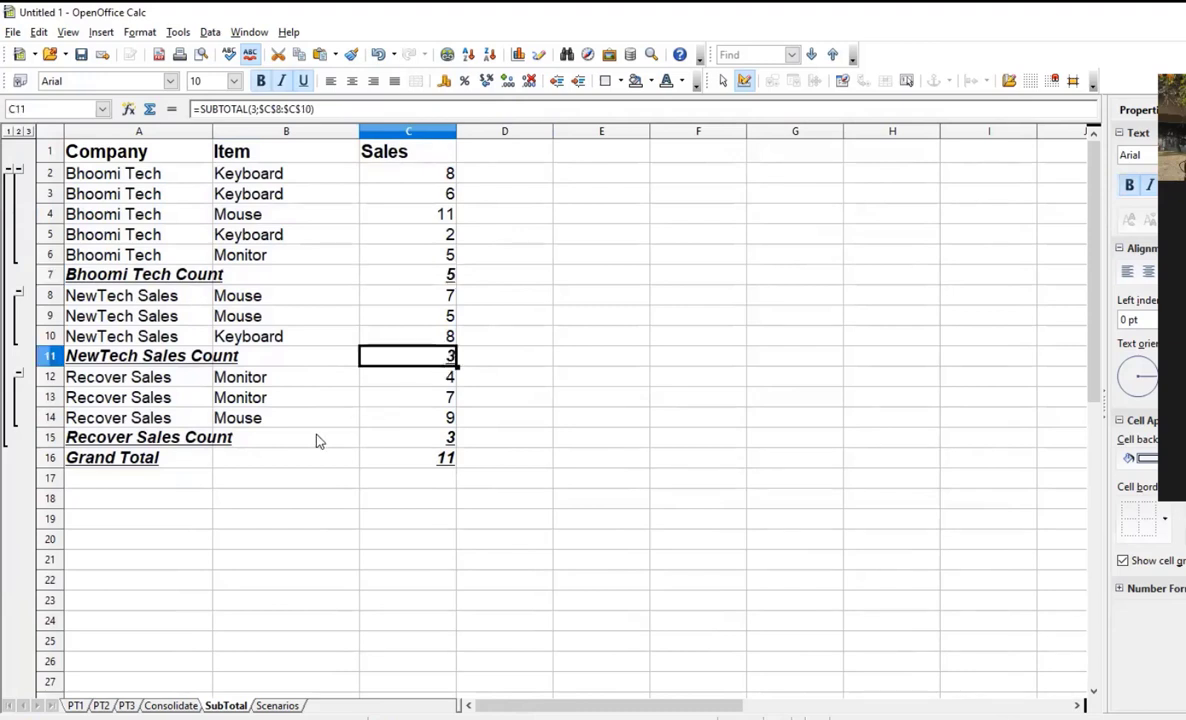
click(434, 441)
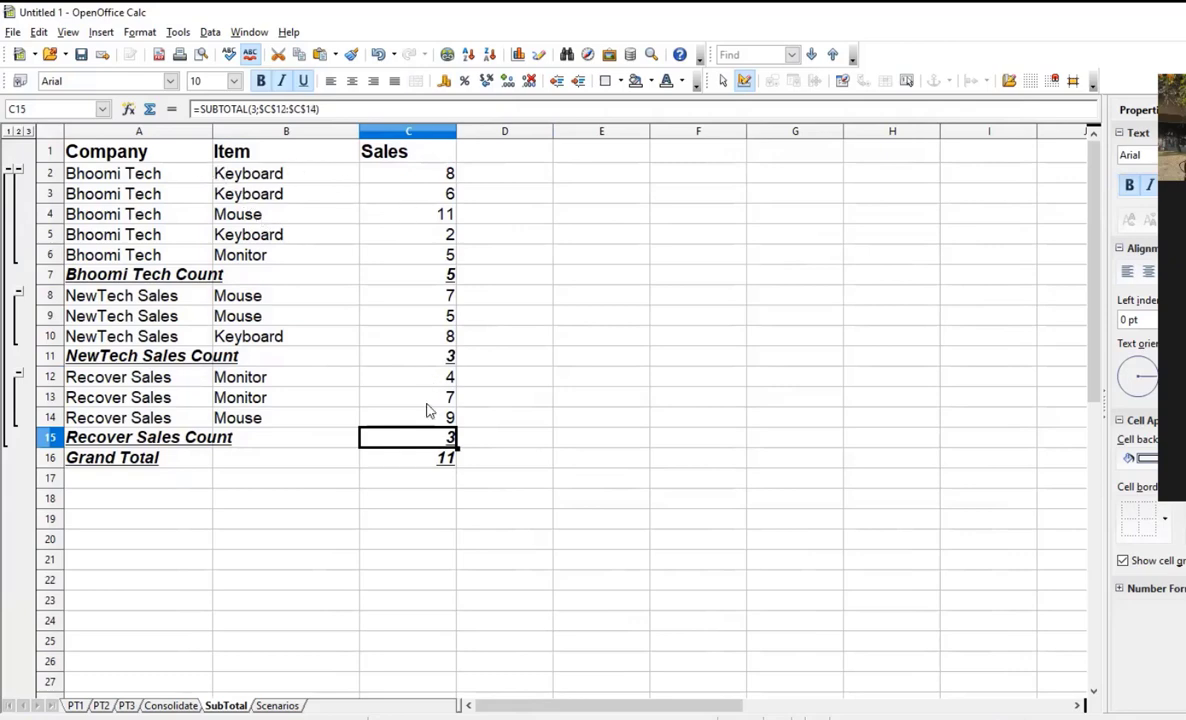
click(439, 467)
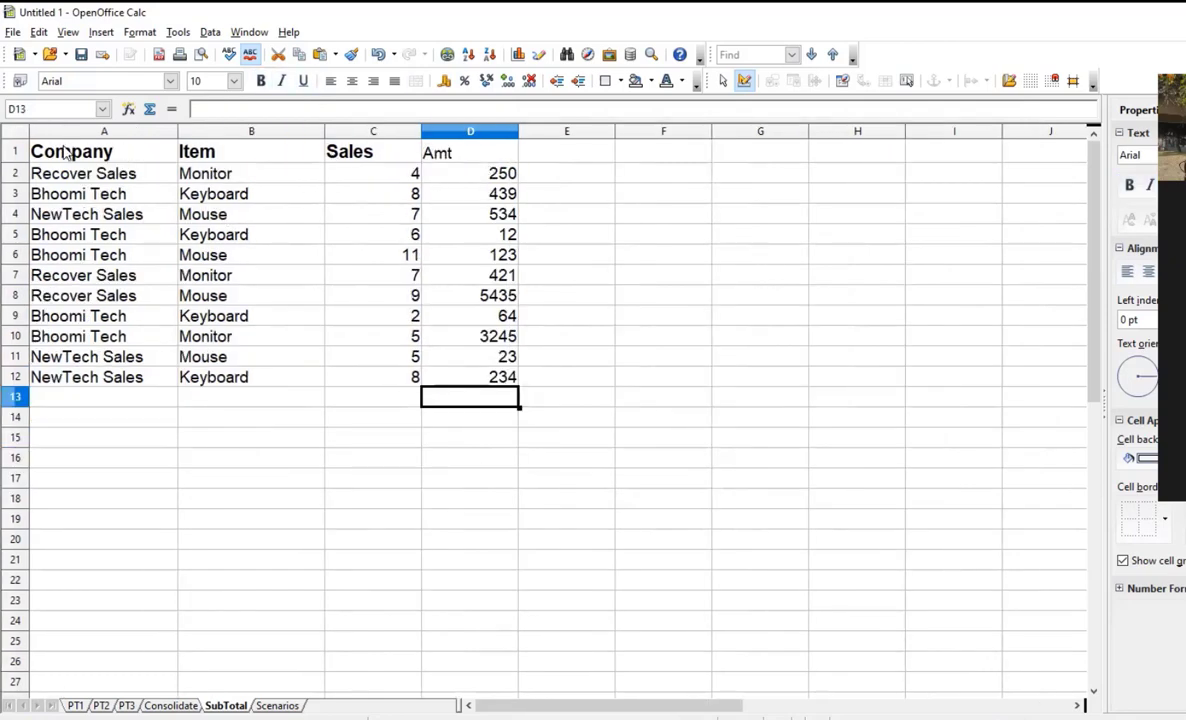
- Apply subtotals to the table A1:D12, grouped by Company and using the Sum function on the Amt column only
drag(66, 152, 458, 376)
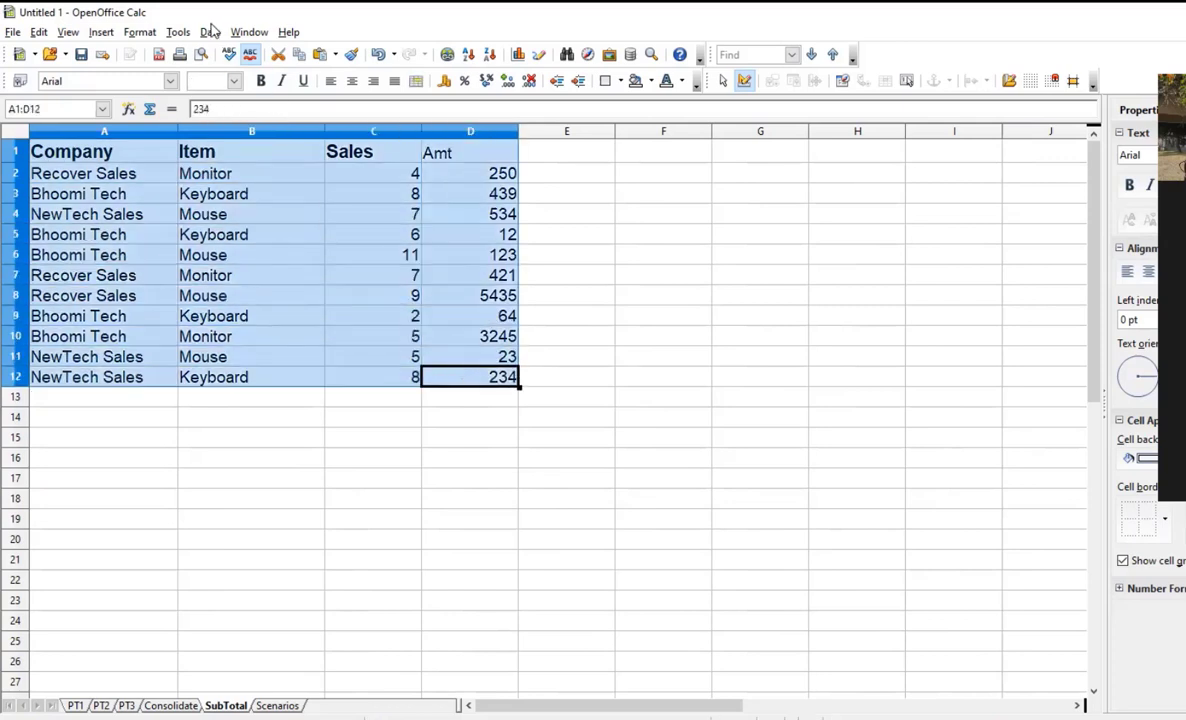
click(210, 31)
click(240, 124)
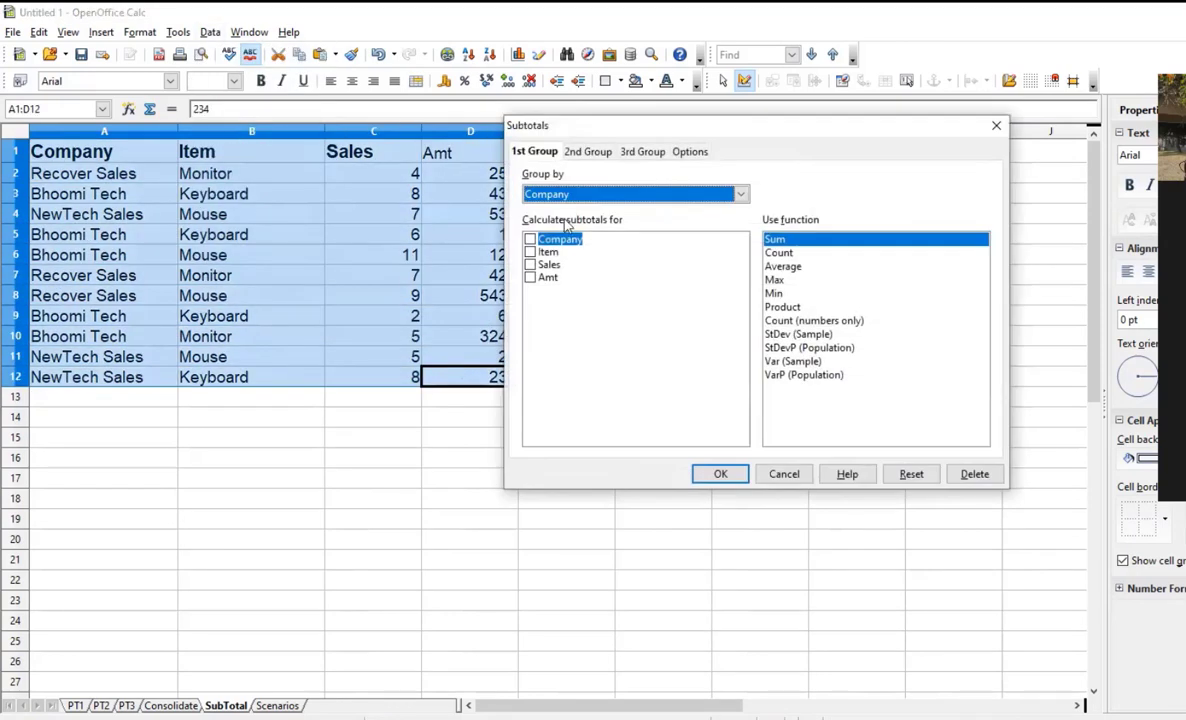
click(531, 265)
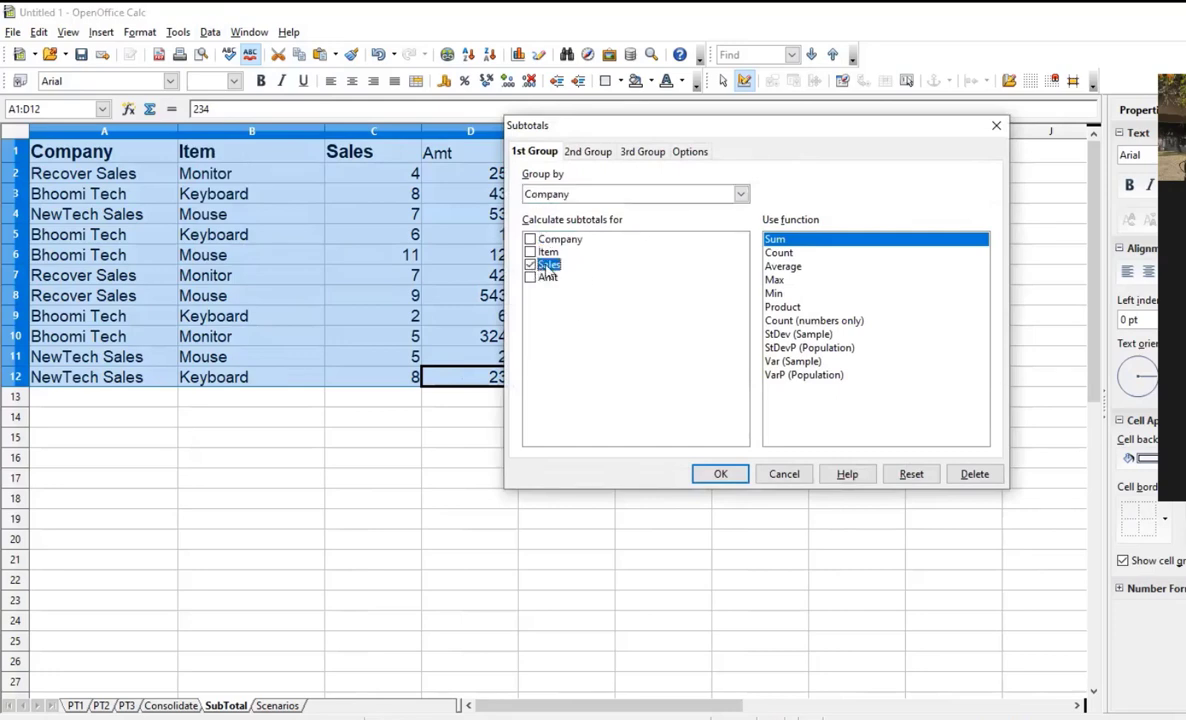
click(779, 254)
click(803, 240)
click(531, 265)
click(531, 278)
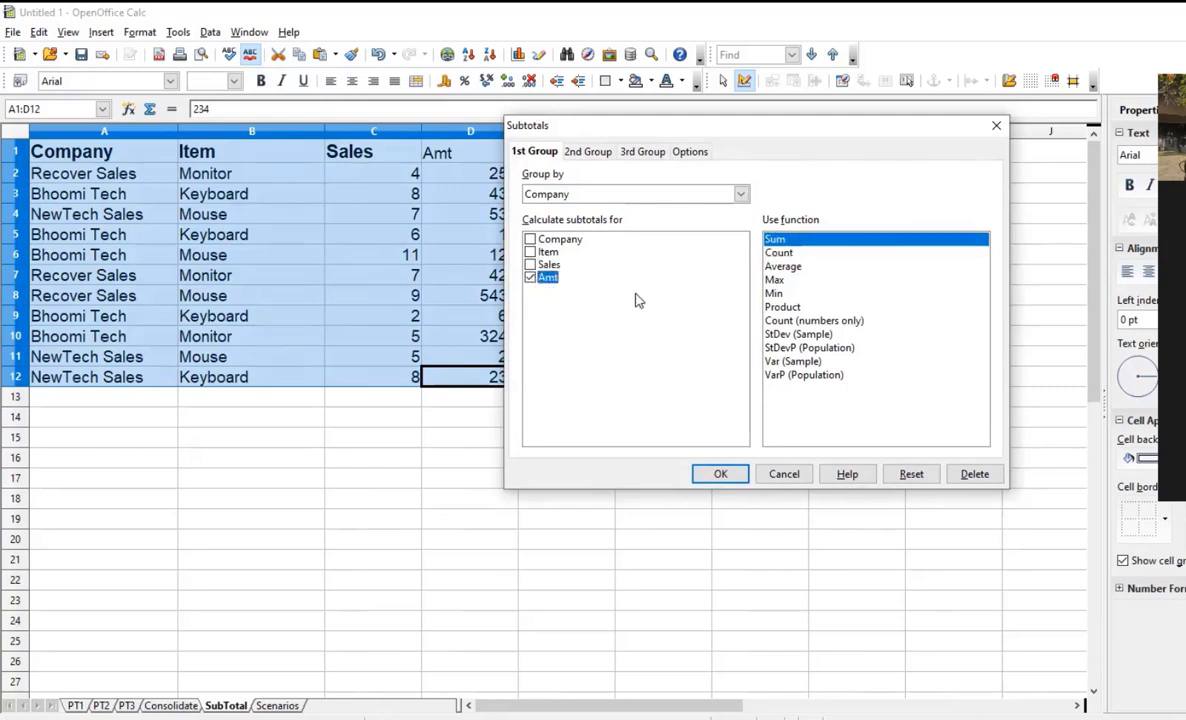
click(722, 476)
click(513, 556)
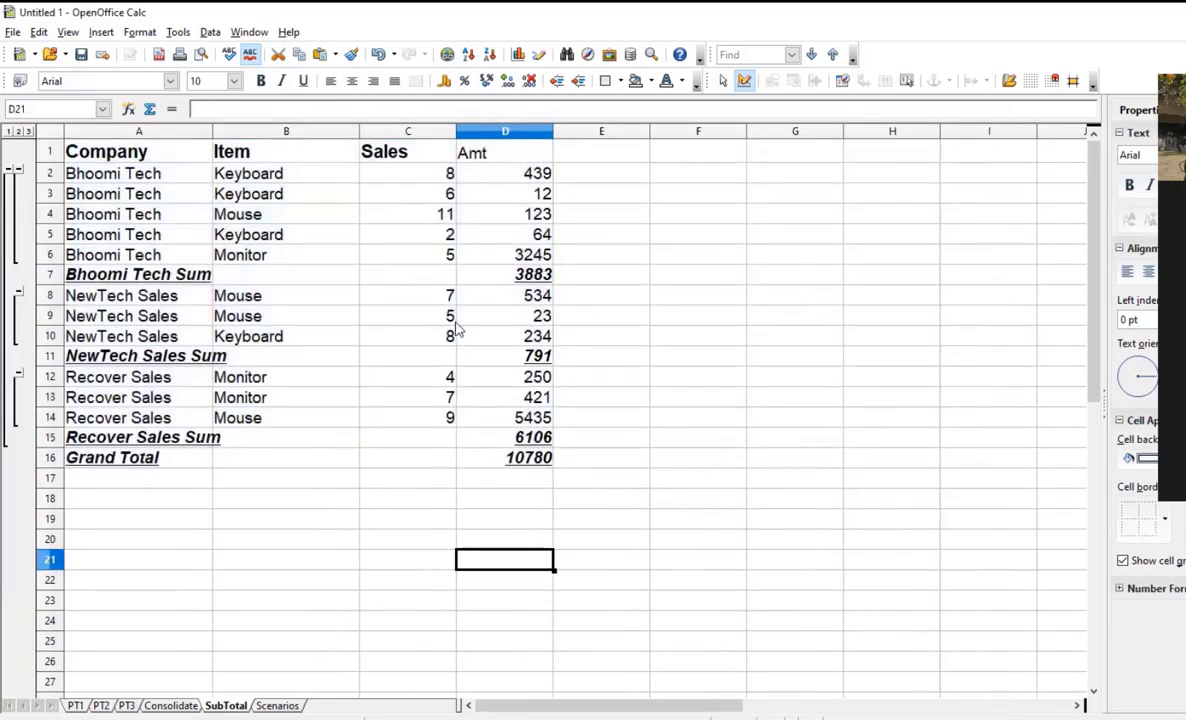
- Examine the Amt sum formulas for Bhoomi Tech, NewTech Sales and Recover Sales, and the Grand Total formula
click(500, 273)
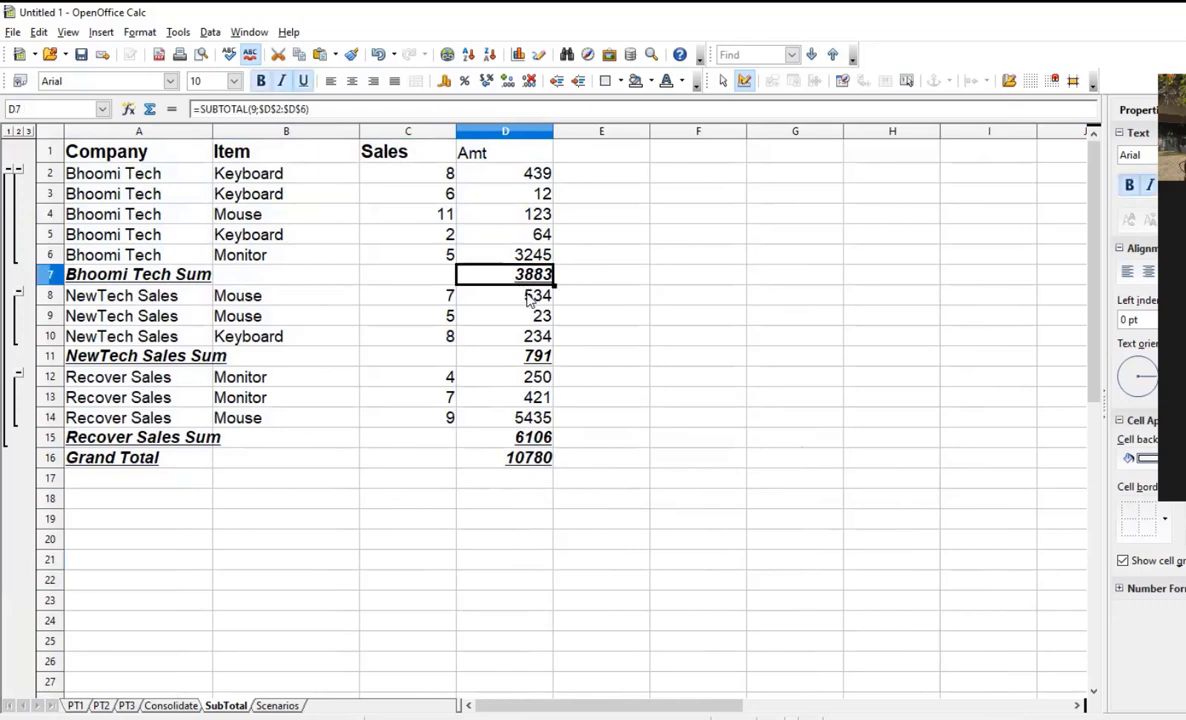
click(485, 352)
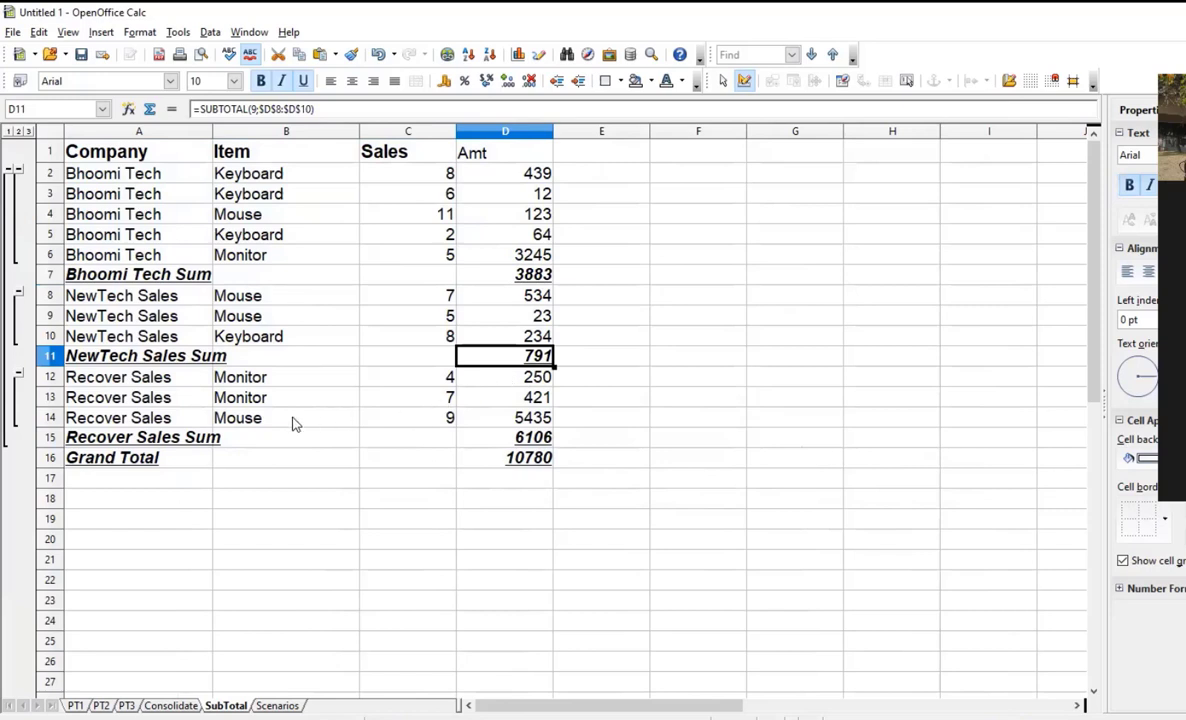
click(545, 440)
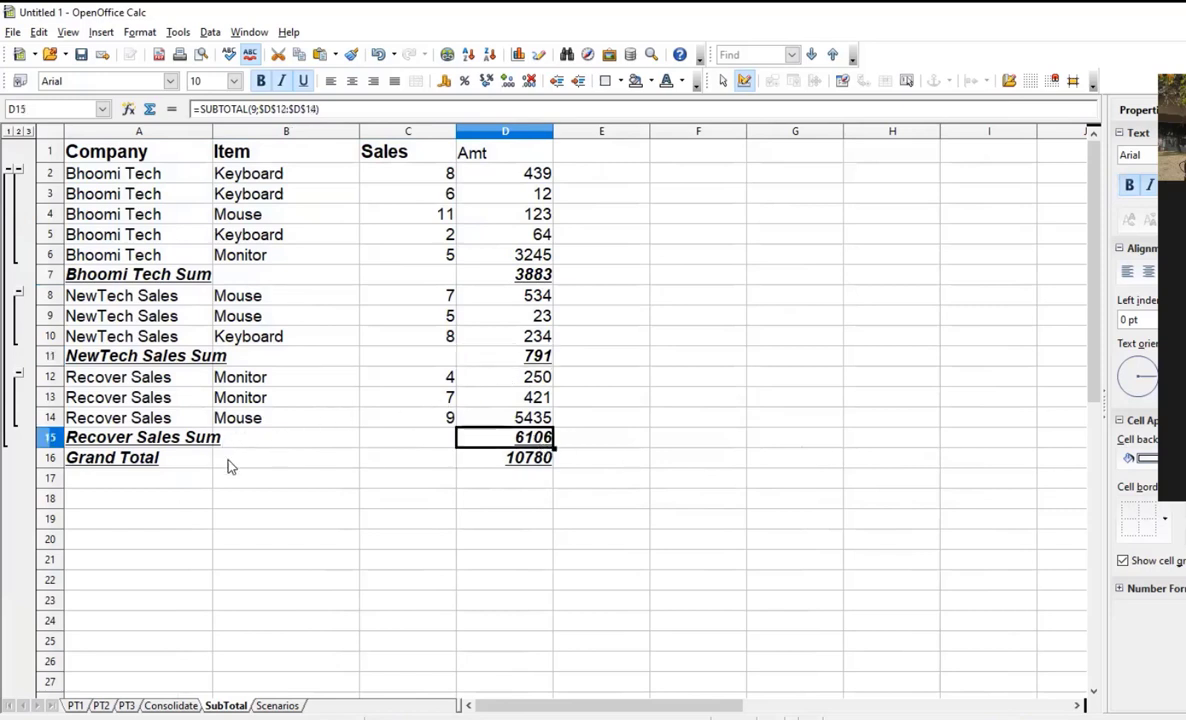
click(530, 460)
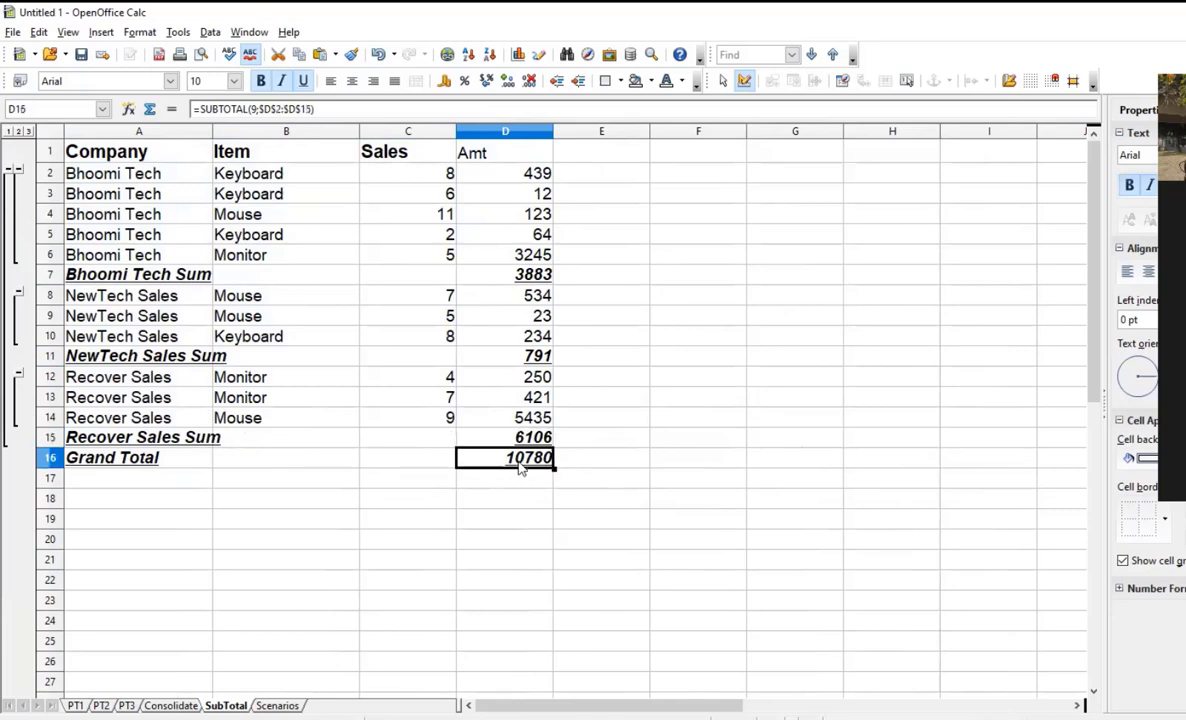
click(630, 463)
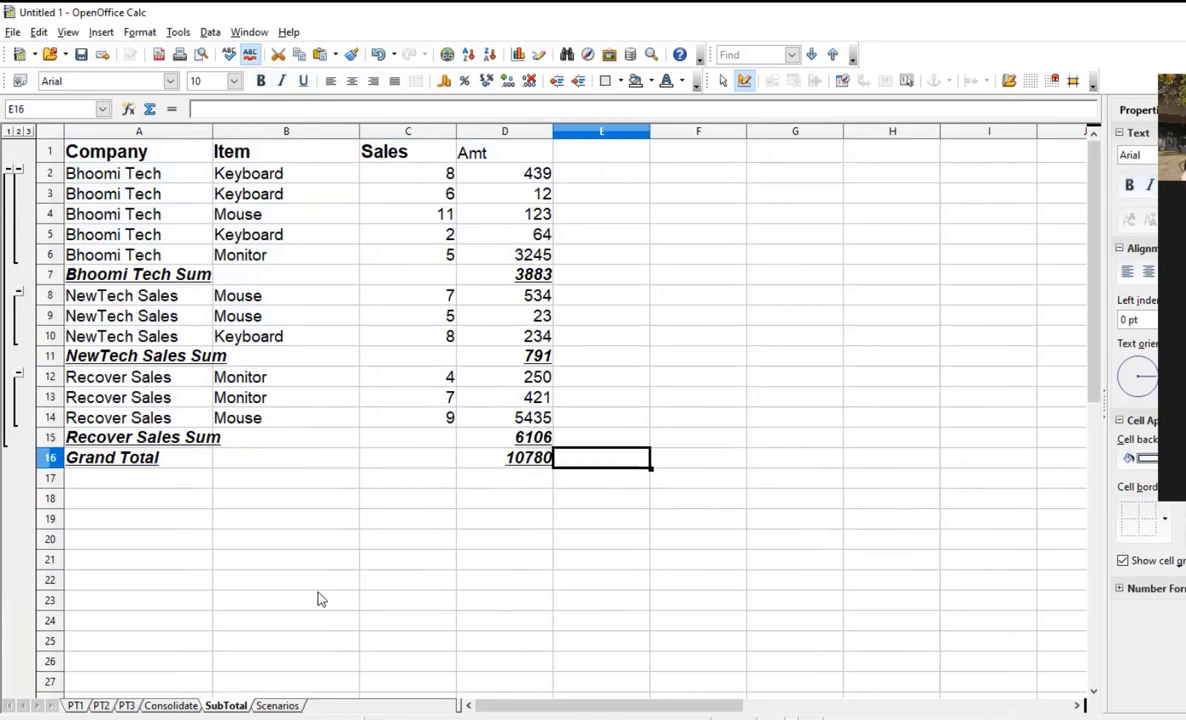